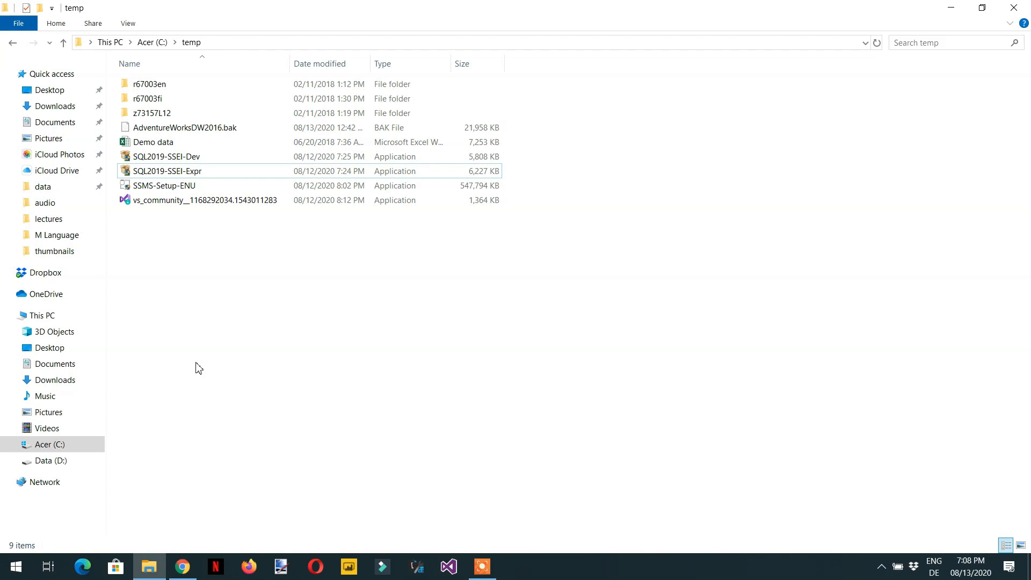
# Step: Switch to the browser and search Google for sql server free
pyautogui.hotkey('alt', 'Tab')
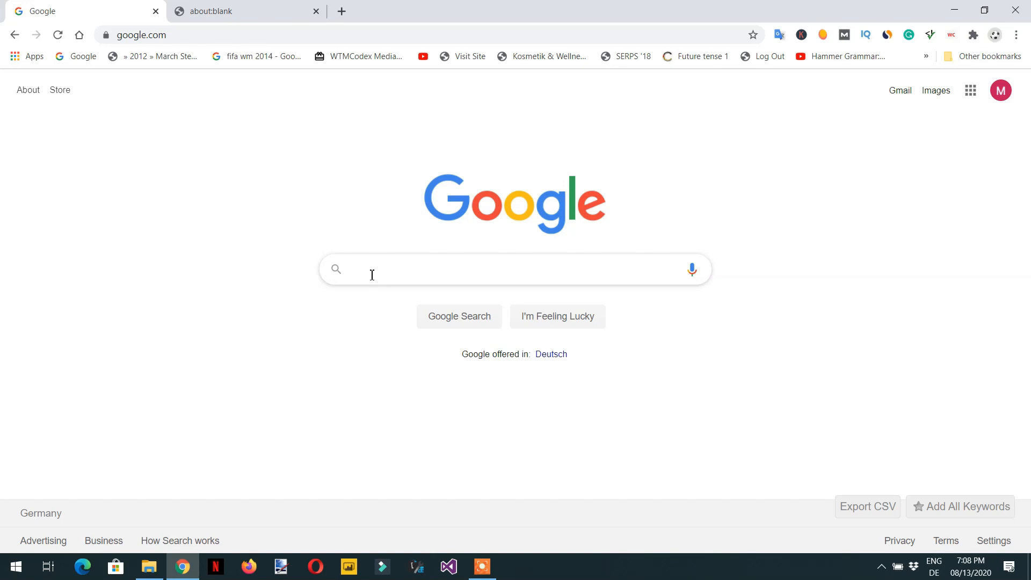
pyautogui.write('sql ser')
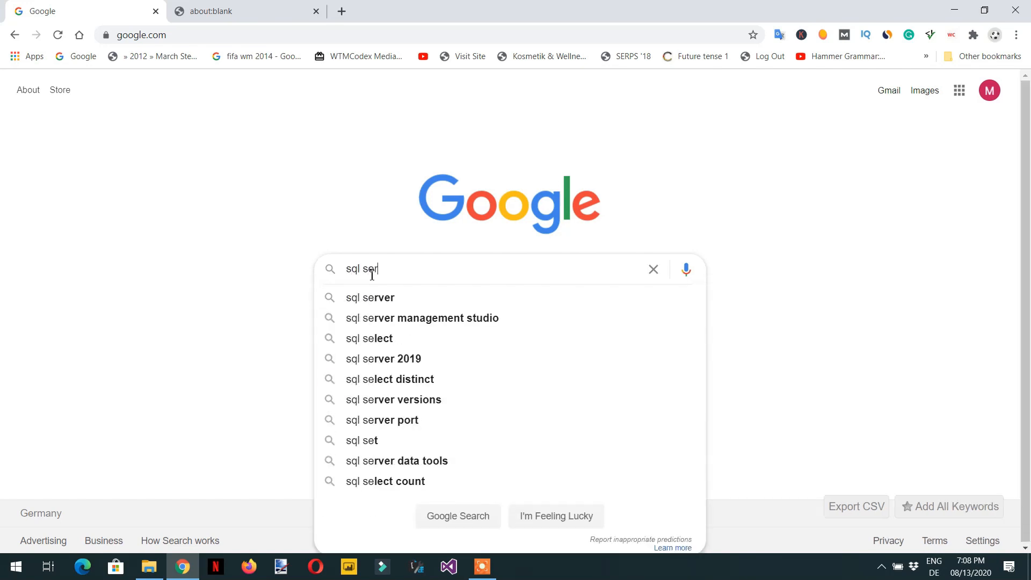
pyautogui.write('ver free')
pyautogui.press('Return')
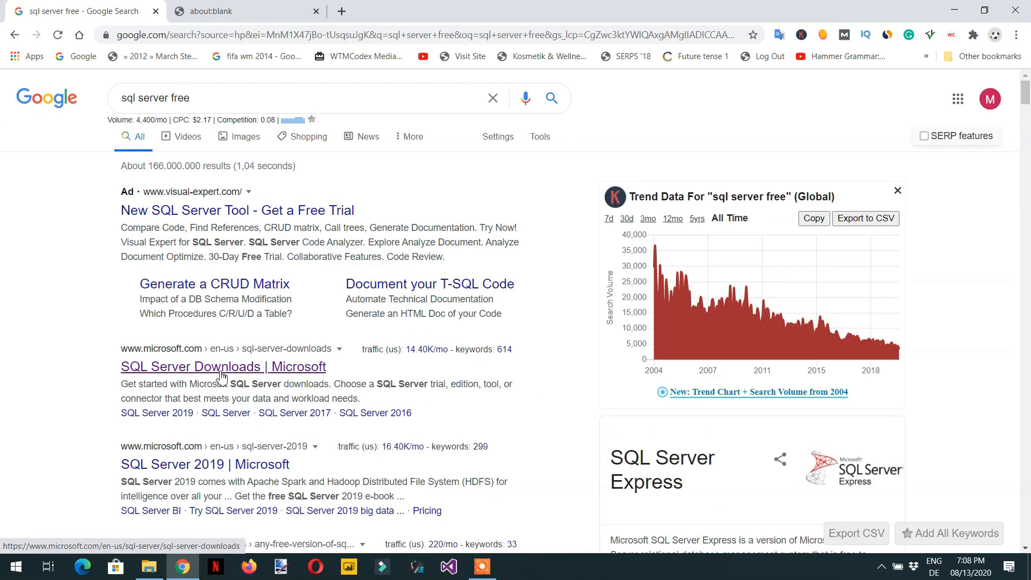
# Step: Open the Microsoft SQL Server Downloads page and download the SQL Server 2019 Developer edition installer
pyautogui.click(222, 373)
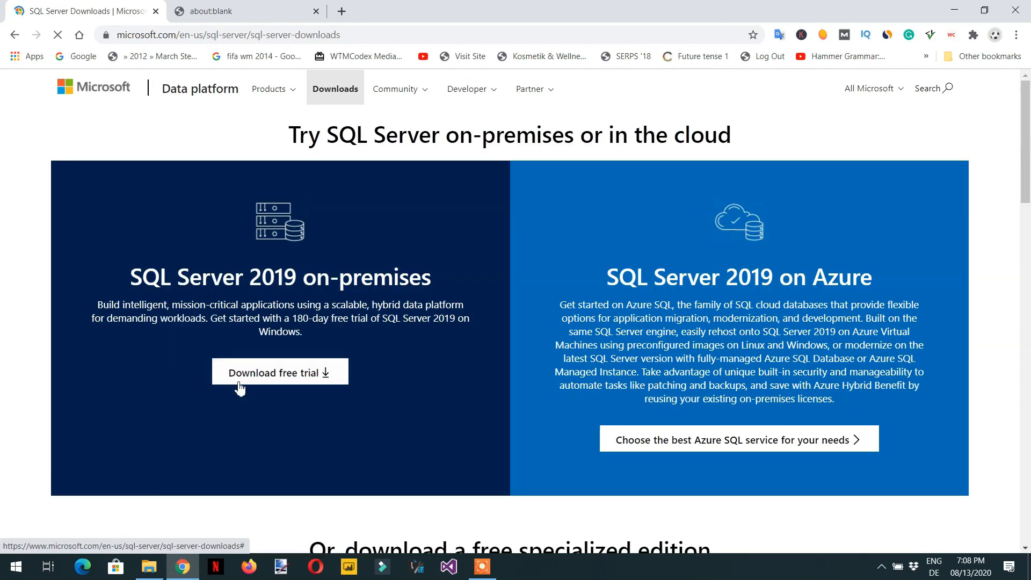
pyautogui.scroll(-9, 266, 379)
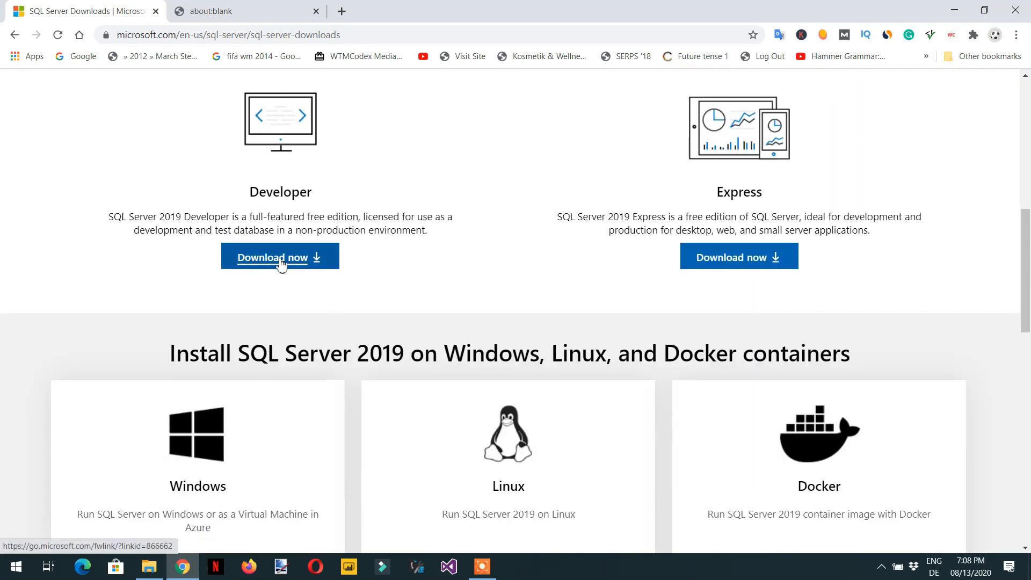
pyautogui.click(280, 261)
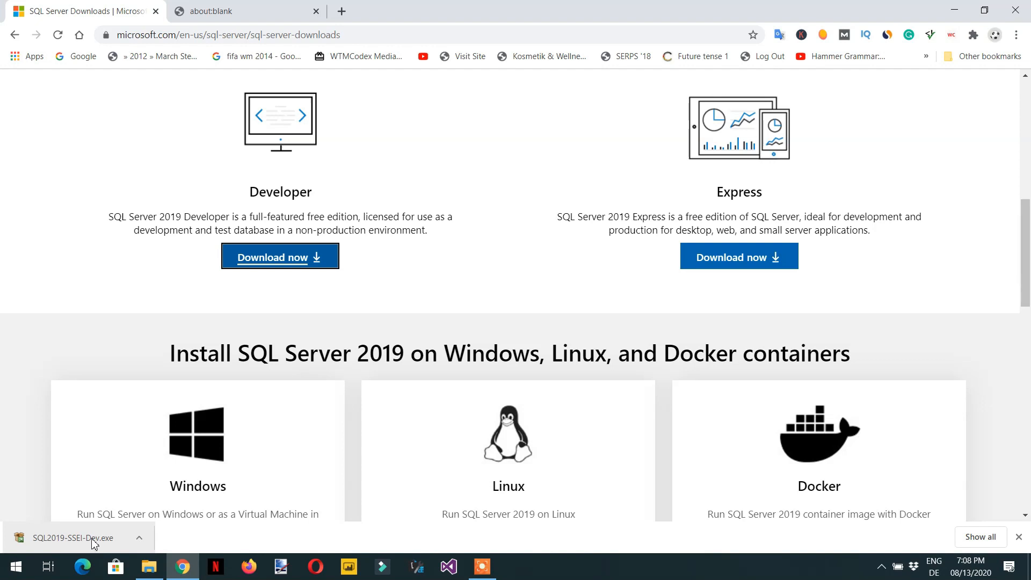
# Step: Launch the SQL2019-SSEI-Dev installer from the temp folder and allow it to run
pyautogui.click(154, 576)
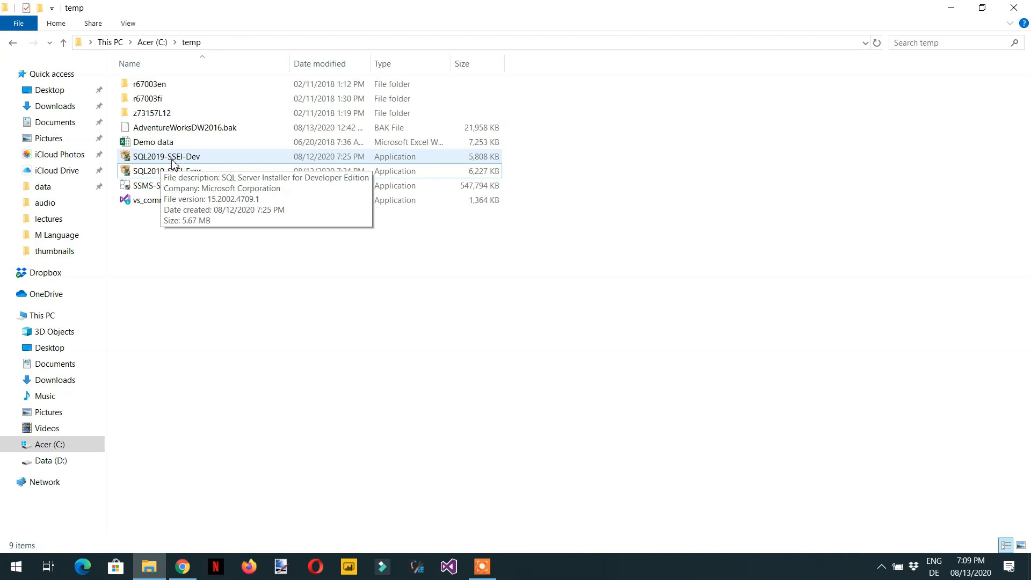
pyautogui.doubleClick(175, 159)
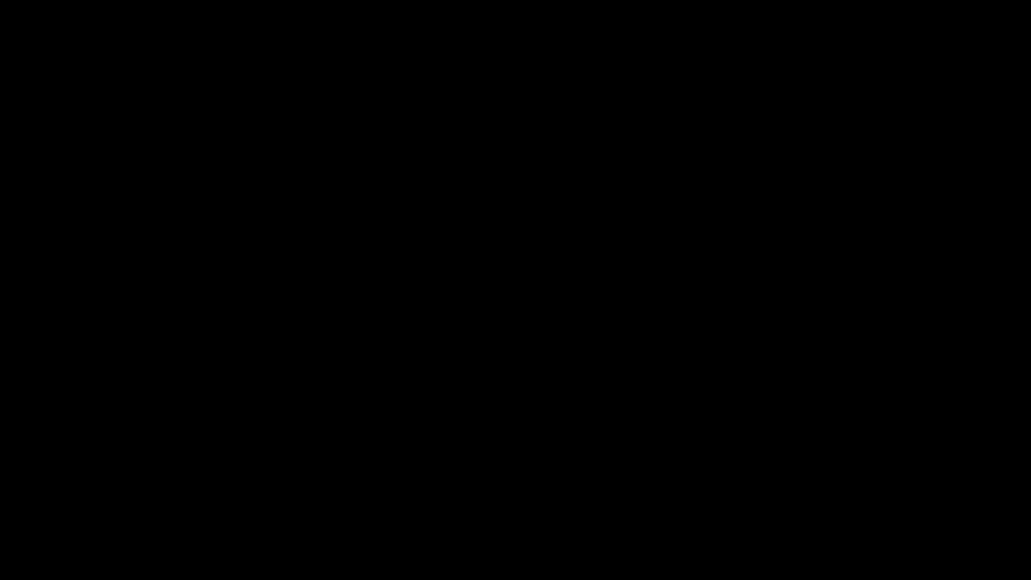
pyautogui.click(439, 375)
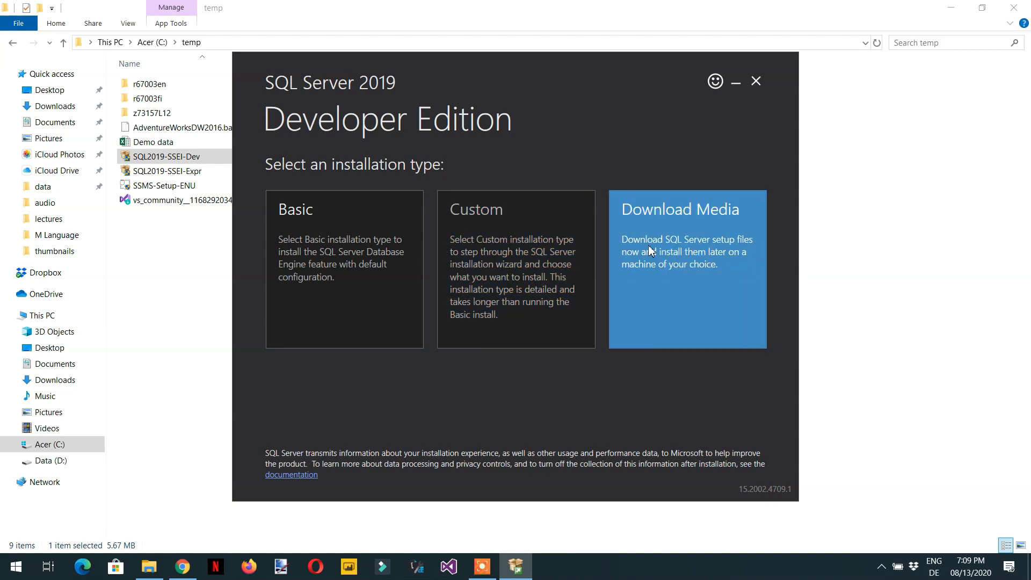
# Step: Choose the Custom installation type and install the media to C:\SQL2019
pyautogui.click(662, 258)
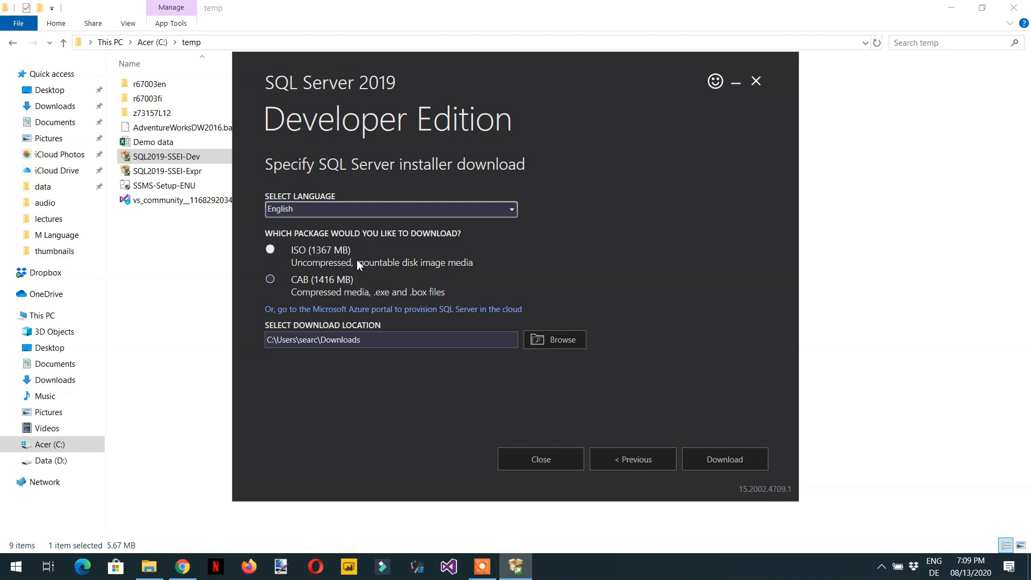
pyautogui.click(620, 458)
pyautogui.click(499, 285)
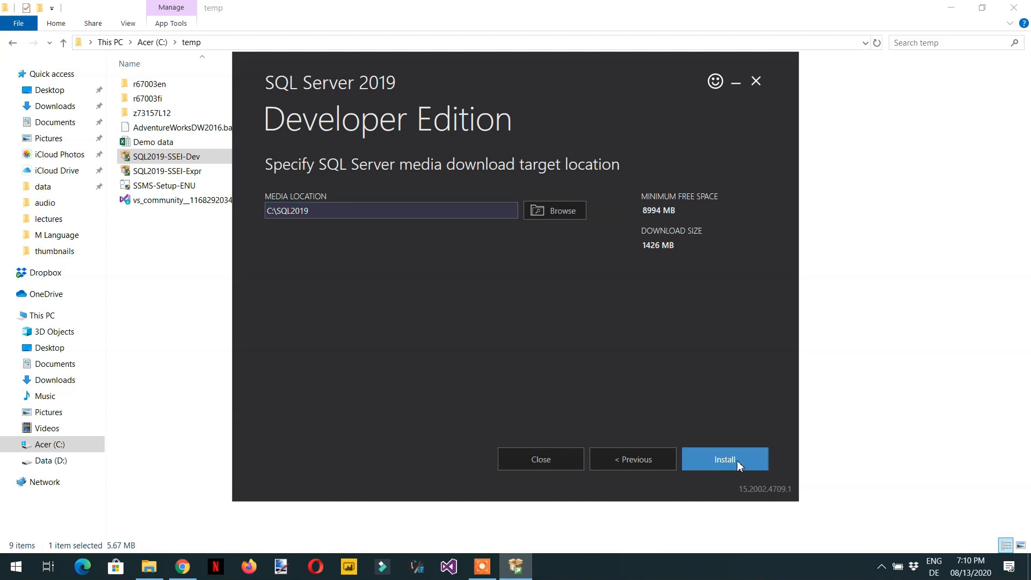
pyautogui.click(721, 461)
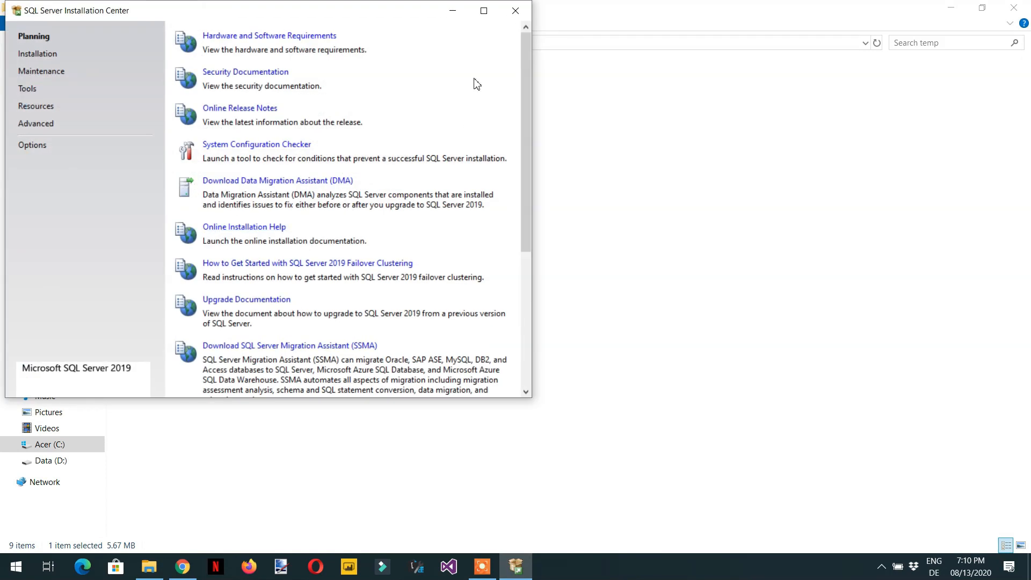
# Step: Start a new SQL Server stand-alone installation from the SQL Server Installation Center
pyautogui.moveTo(395, 14); pyautogui.dragTo(551, 105)
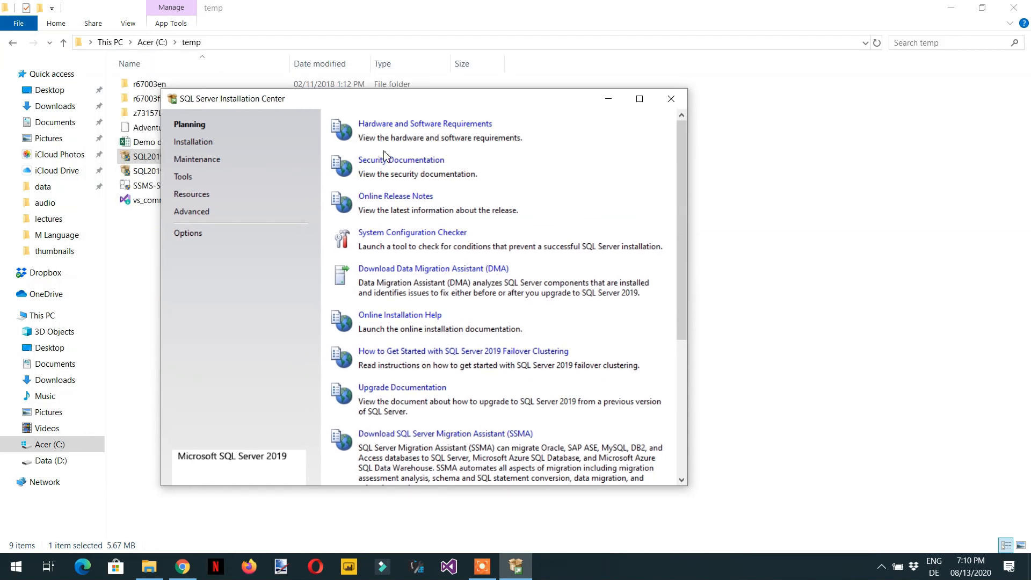
pyautogui.moveTo(394, 108); pyautogui.dragTo(580, 118)
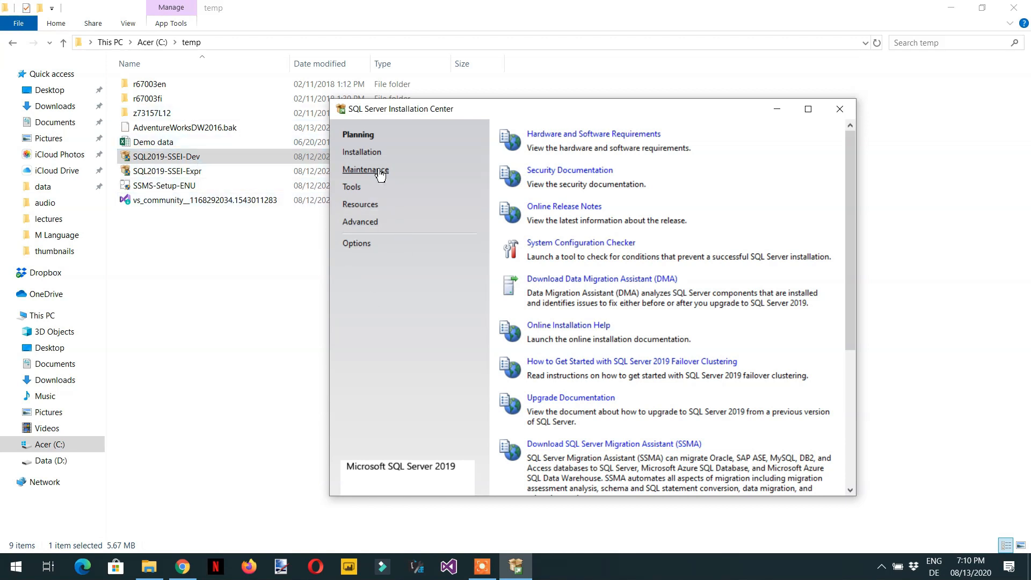
pyautogui.click(371, 153)
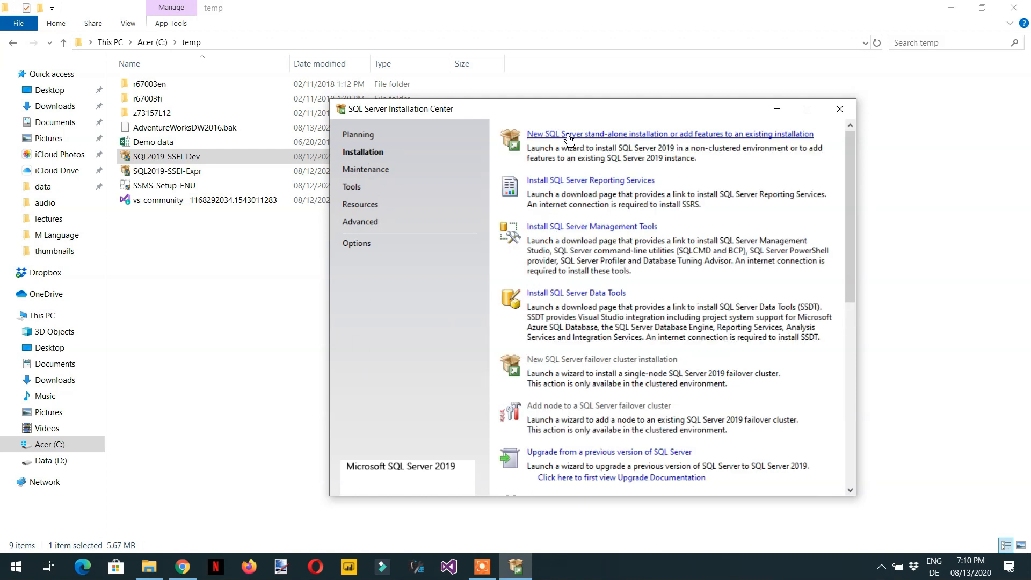
pyautogui.click(627, 135)
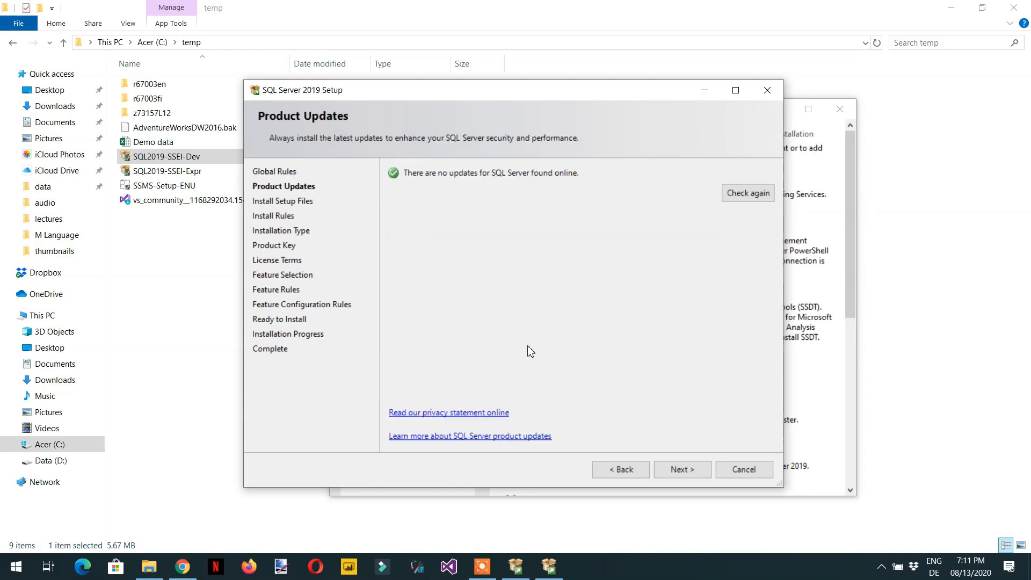
# Step: Proceed past product updates and install rules, keeping a new installation of SQL Server 2019
pyautogui.click(684, 476)
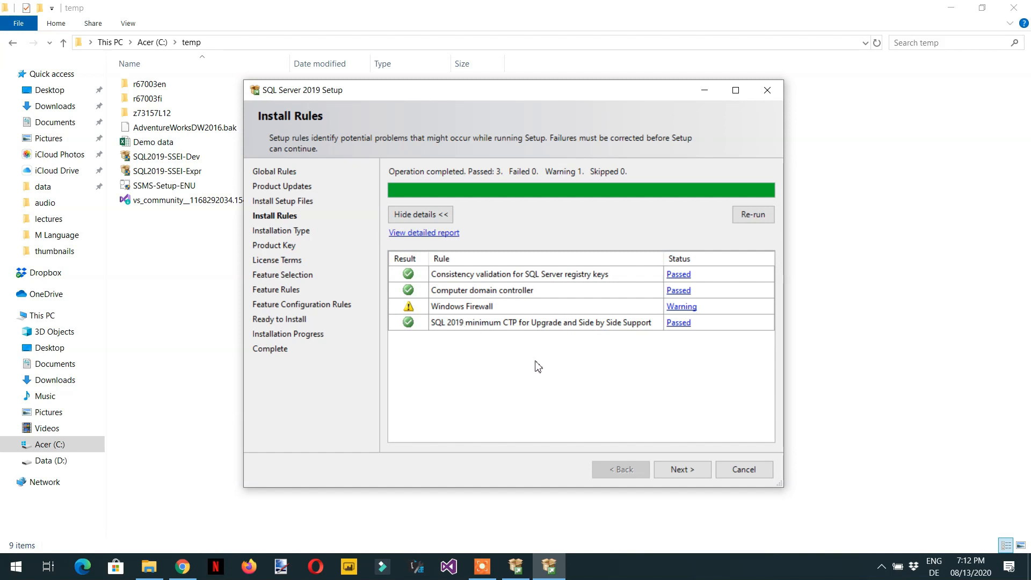
pyautogui.click(684, 476)
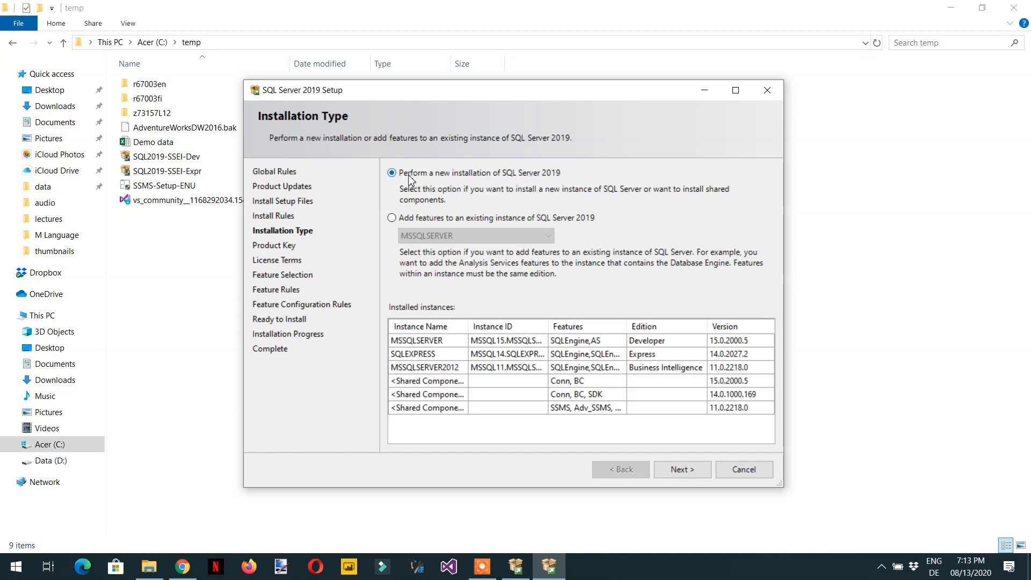
pyautogui.click(677, 475)
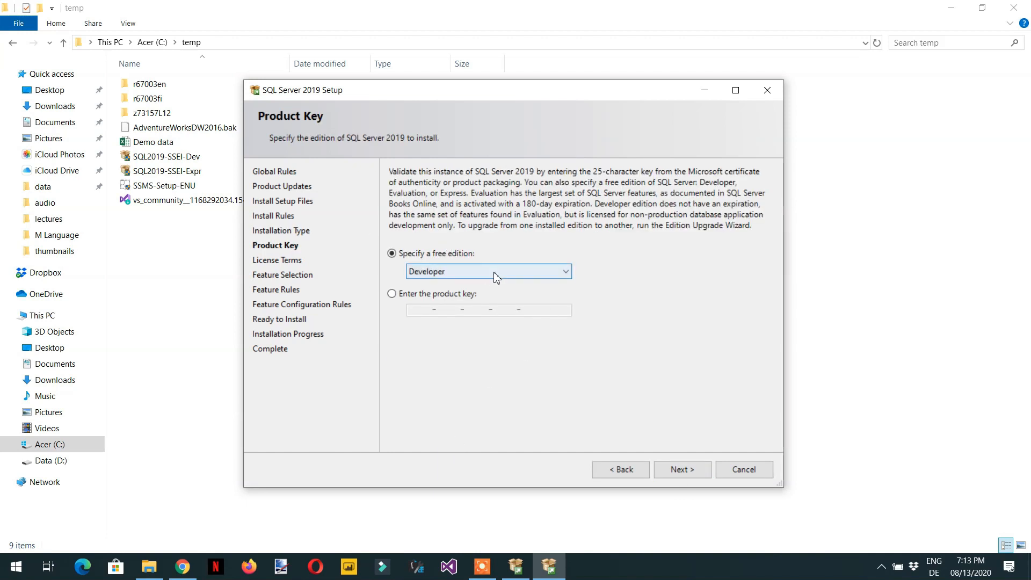
# Step: Choose Developer as the free edition, accept the license terms, and continue
pyautogui.click(470, 273)
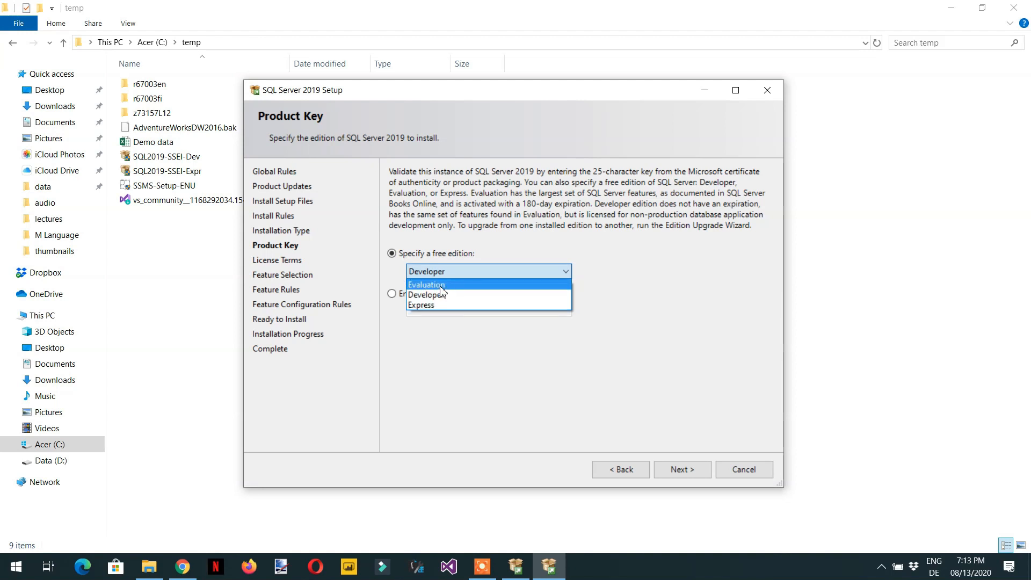
pyautogui.click(450, 299)
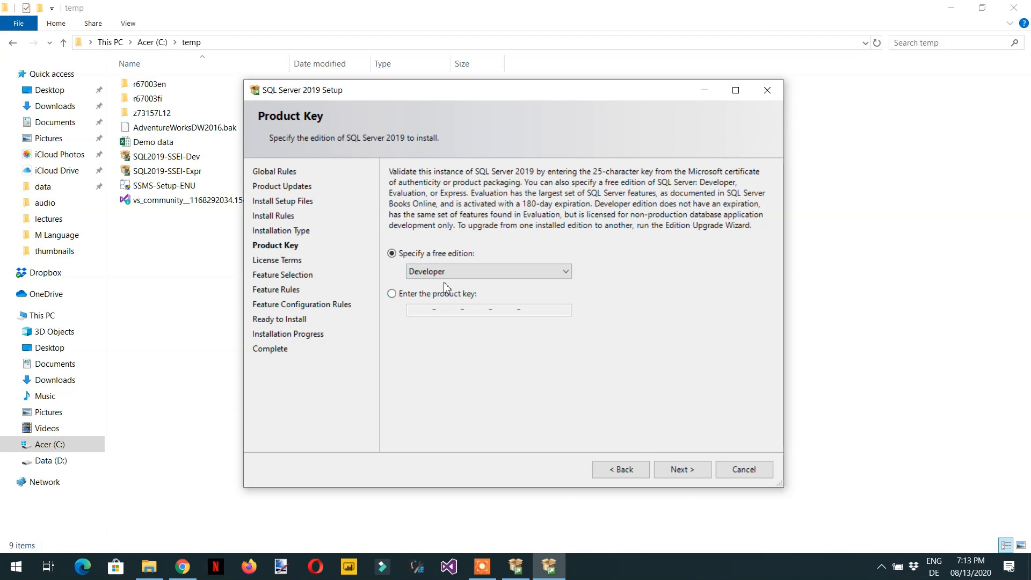
pyautogui.click(681, 469)
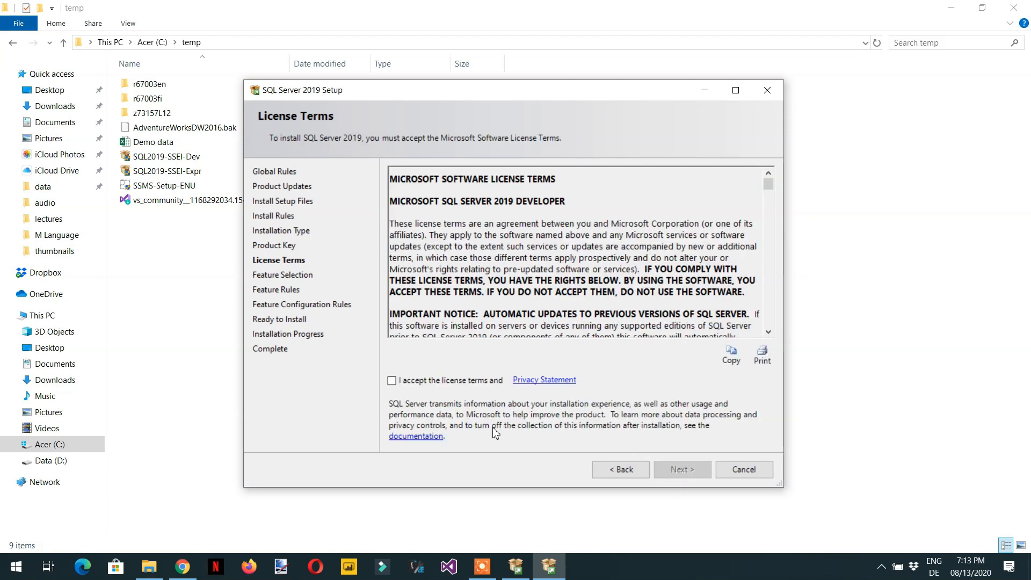
pyautogui.click(392, 381)
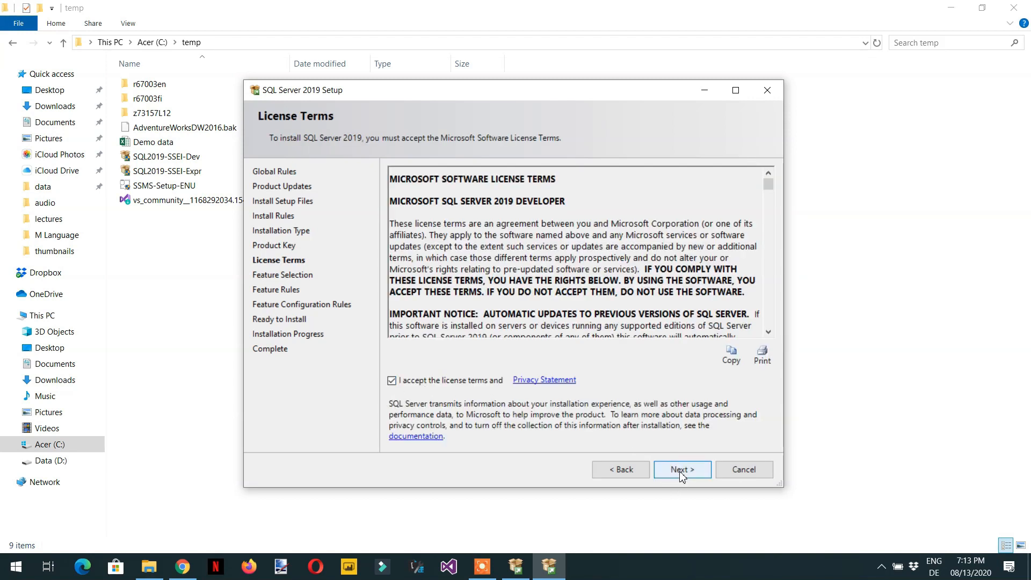
pyautogui.click(681, 472)
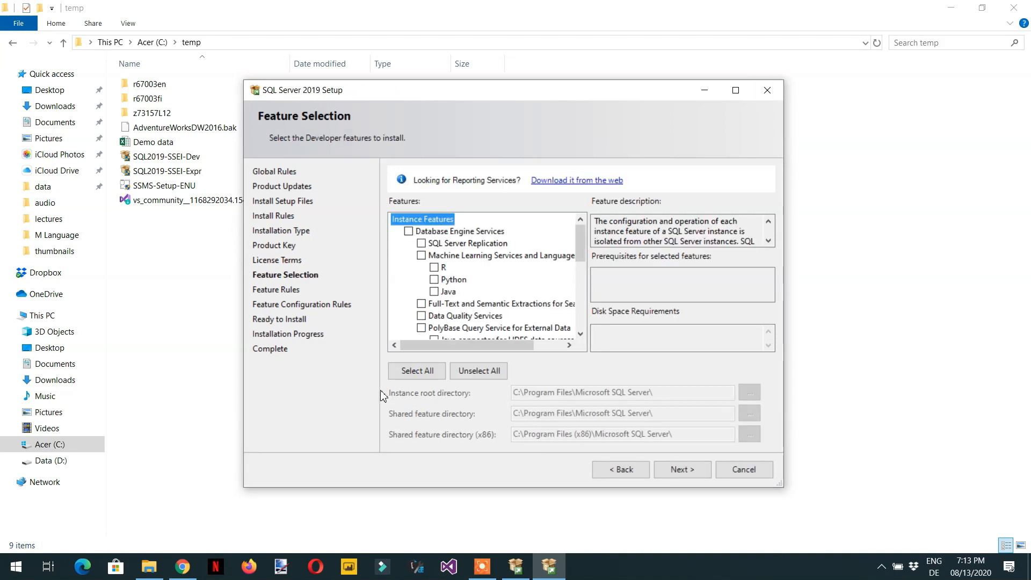
# Step: Select Database Engine Services and Analysis Services as features to install and continue
pyautogui.click(409, 233)
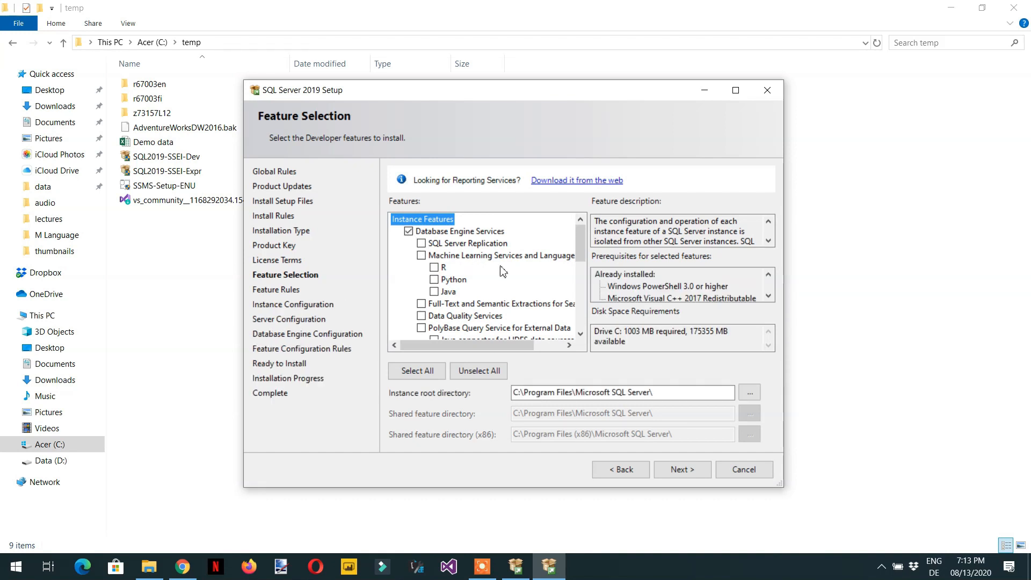
pyautogui.moveTo(578, 251); pyautogui.dragTo(580, 276)
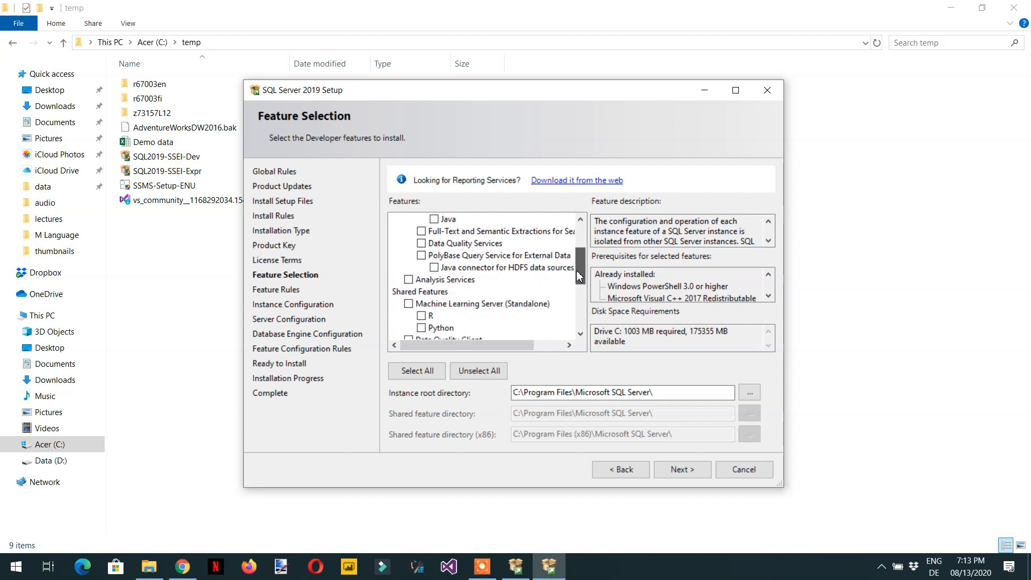
pyautogui.click(408, 279)
pyautogui.scroll(-2, 410, 284)
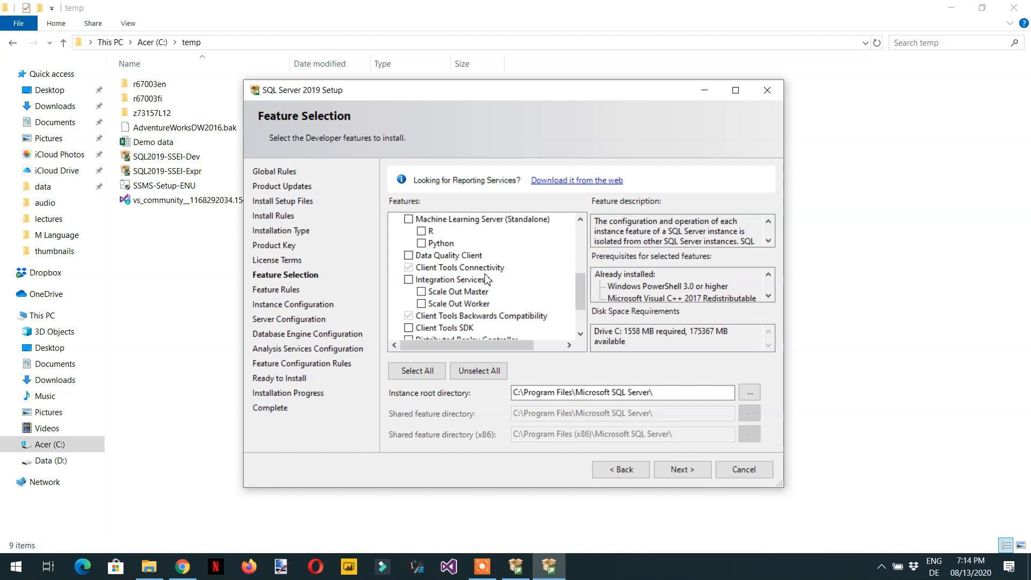
pyautogui.scroll(-1, 494, 293)
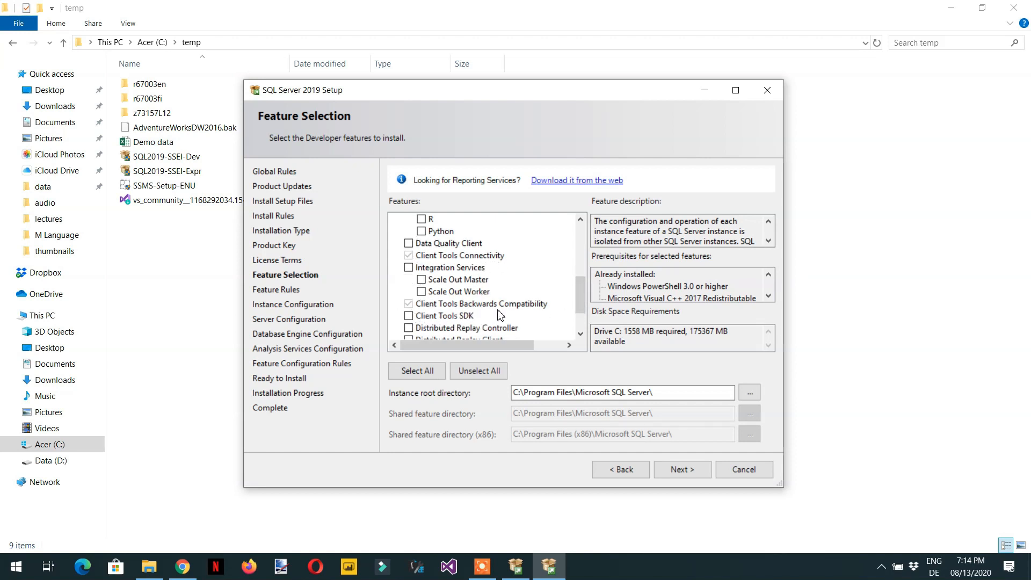
pyautogui.moveTo(578, 301); pyautogui.dragTo(574, 317)
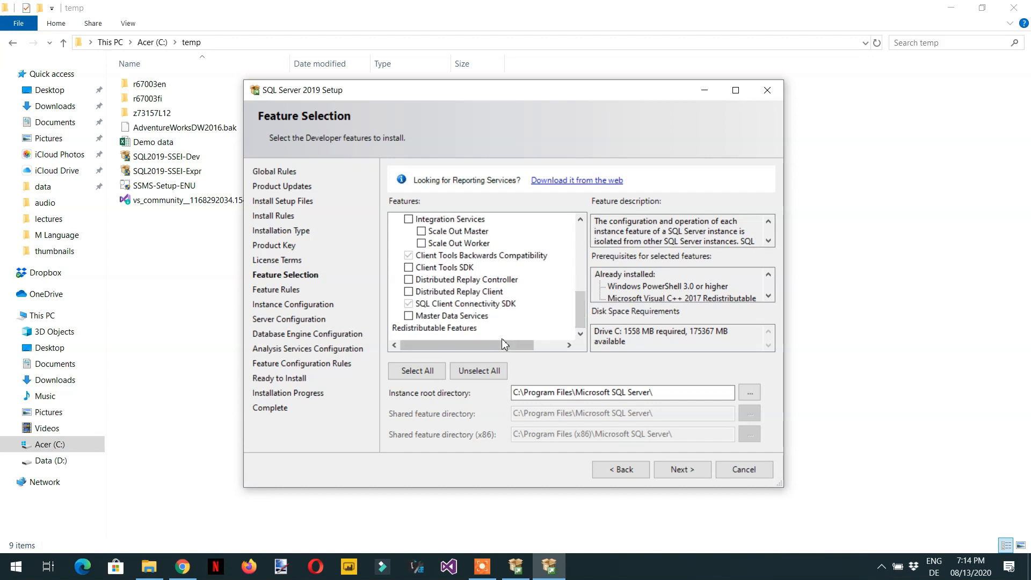
pyautogui.click(681, 470)
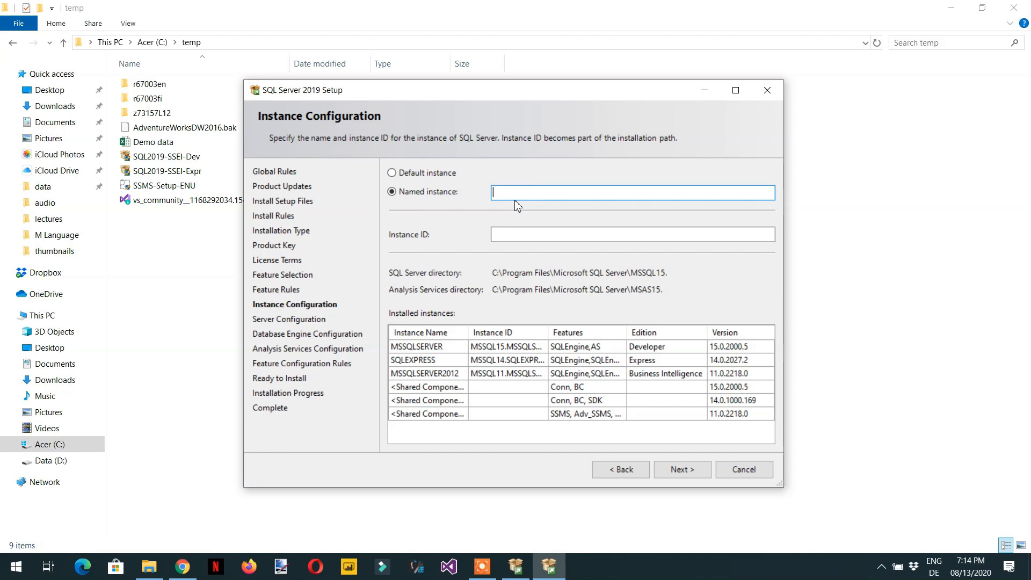
# Step: Name the instance MSQLSERVER2020 and continue
pyautogui.write('MSQLSERVER2020')
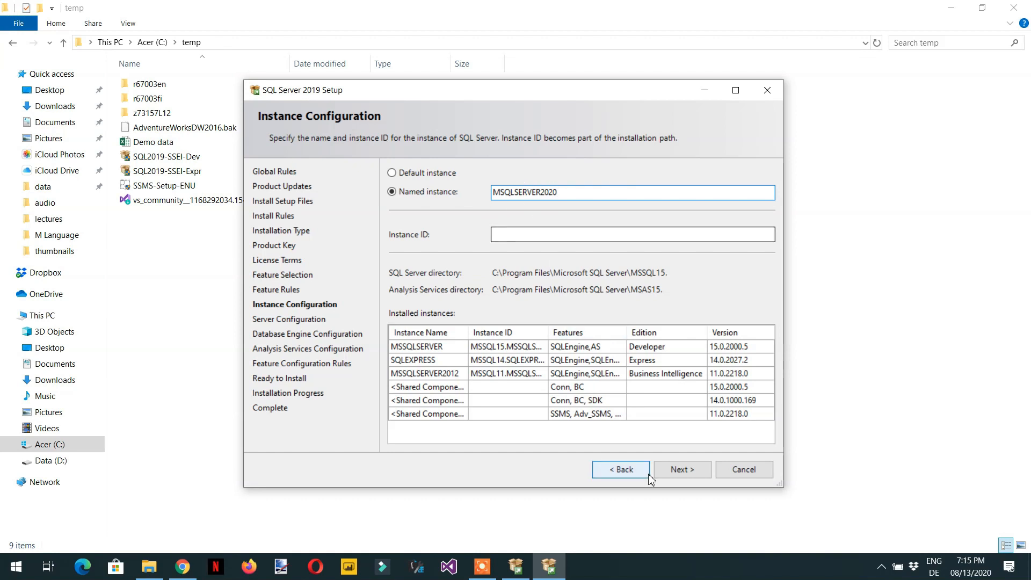
pyautogui.click(684, 474)
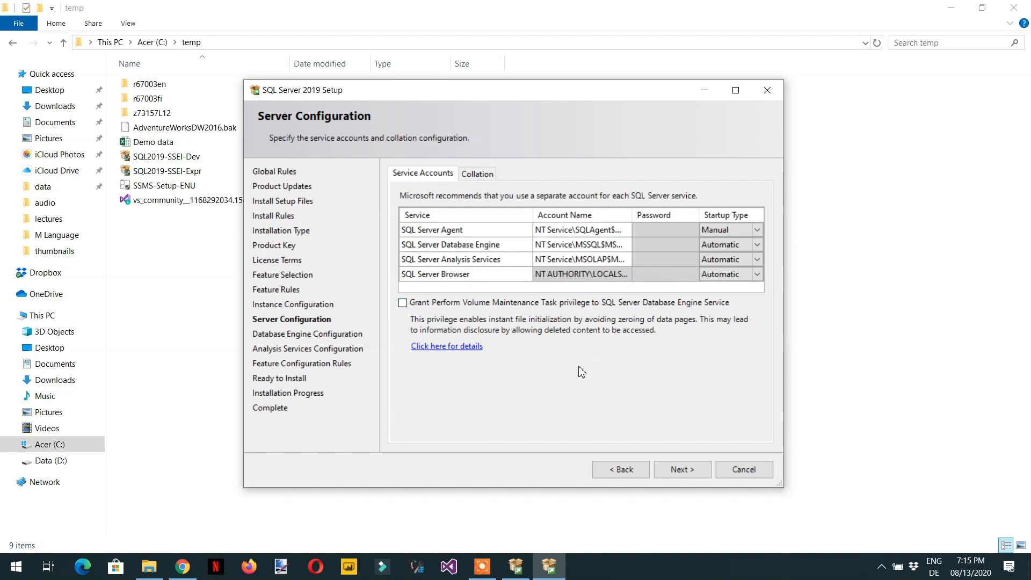
# Step: Accept the default service accounts, add the current user as a Database Engine administrator, and continue
pyautogui.click(679, 466)
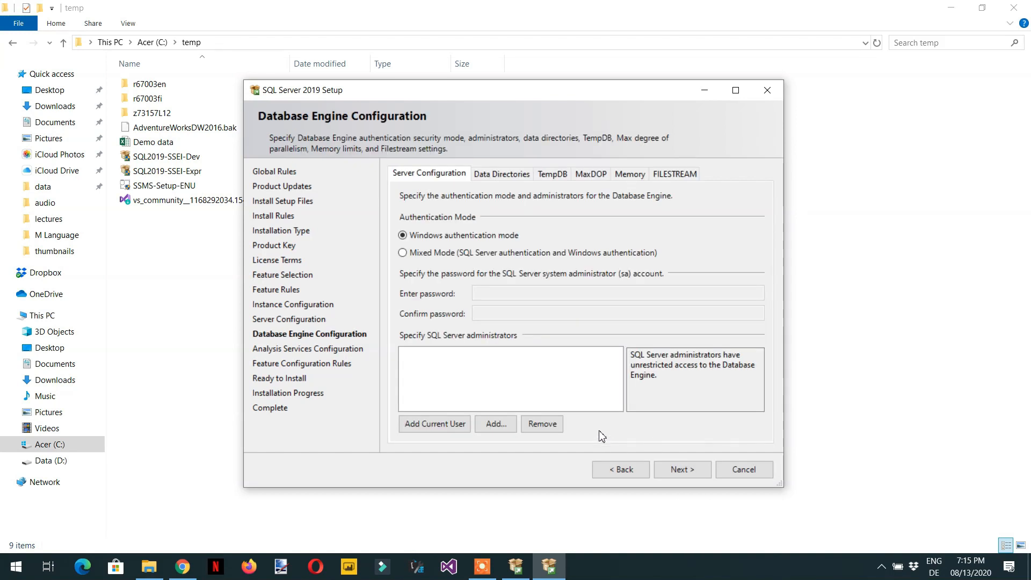
pyautogui.click(435, 429)
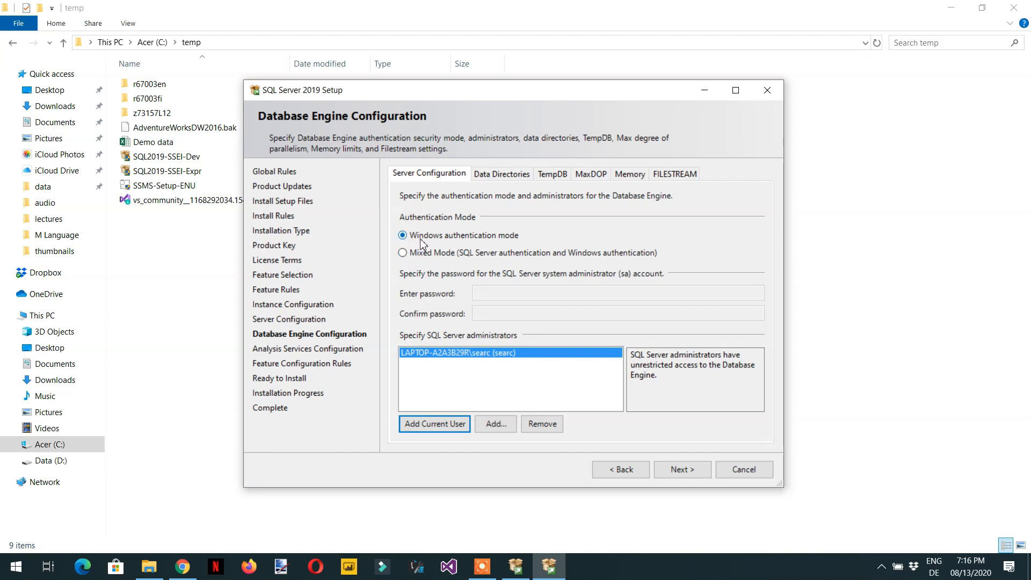
pyautogui.click(670, 473)
pyautogui.click(681, 471)
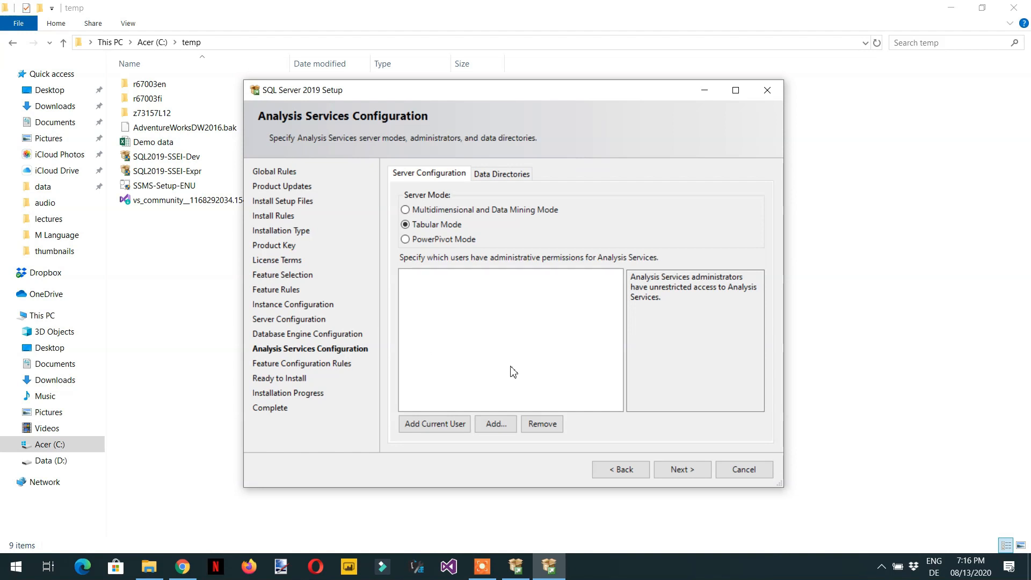
# Step: Add the current user as an Analysis Services administrator in Tabular Mode and continue
pyautogui.click(430, 430)
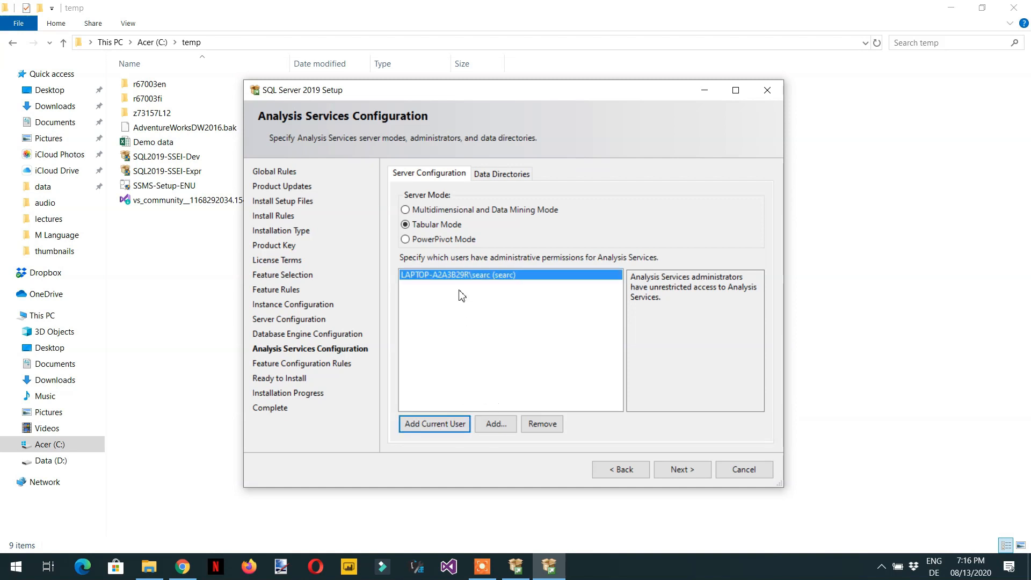
pyautogui.click(683, 475)
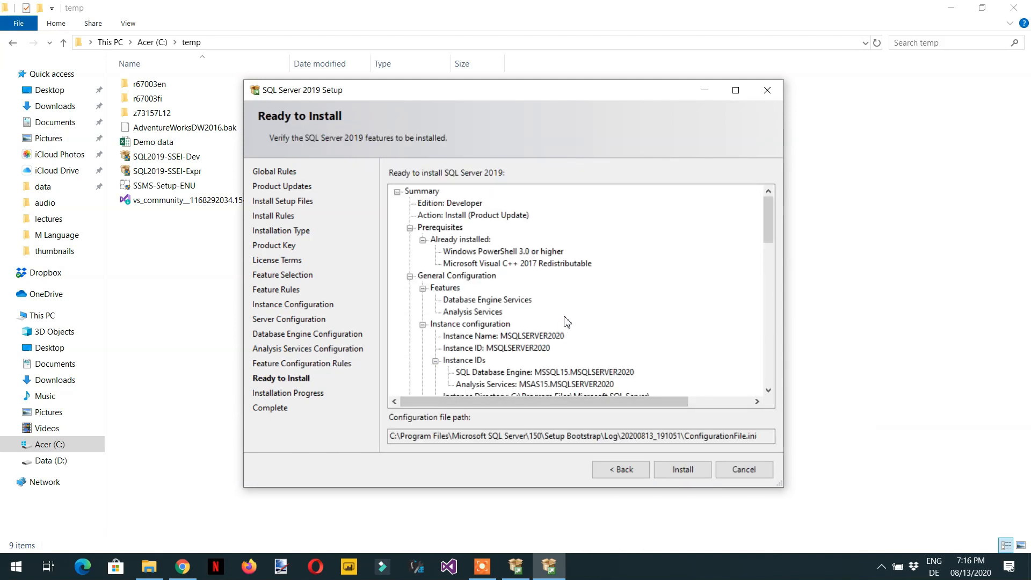
# Step: Review the installation summary and start the SQL Server 2019 installation
pyautogui.scroll(-10, 572, 316)
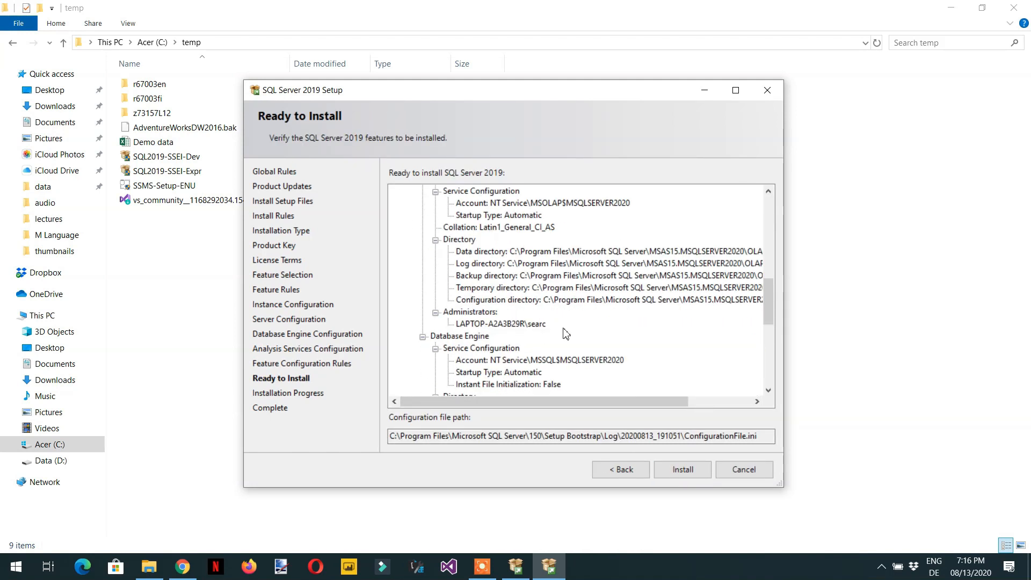
pyautogui.scroll(10, 566, 334)
pyautogui.scroll(-3, 509, 288)
pyautogui.scroll(3, 507, 288)
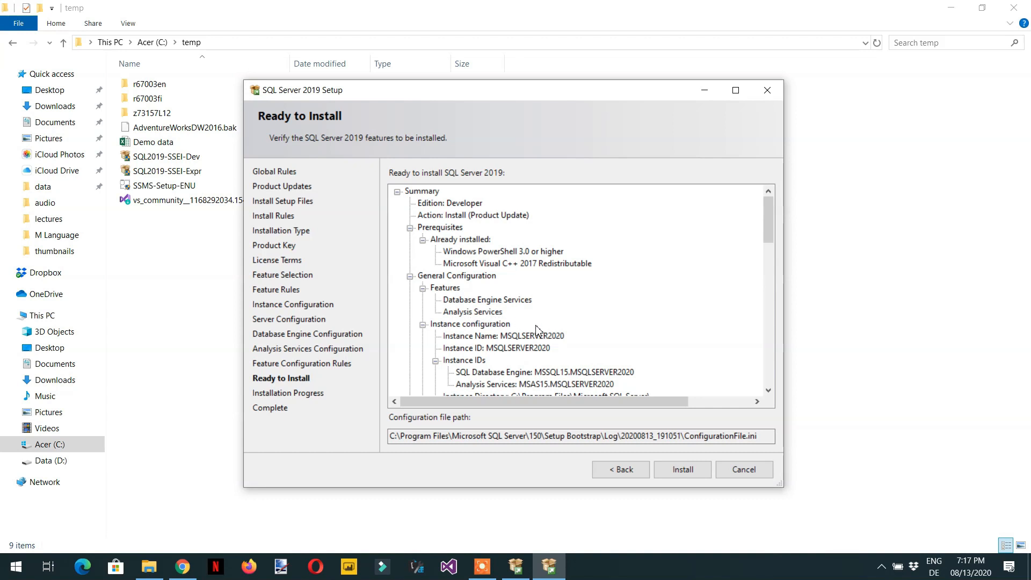
pyautogui.scroll(-1, 535, 325)
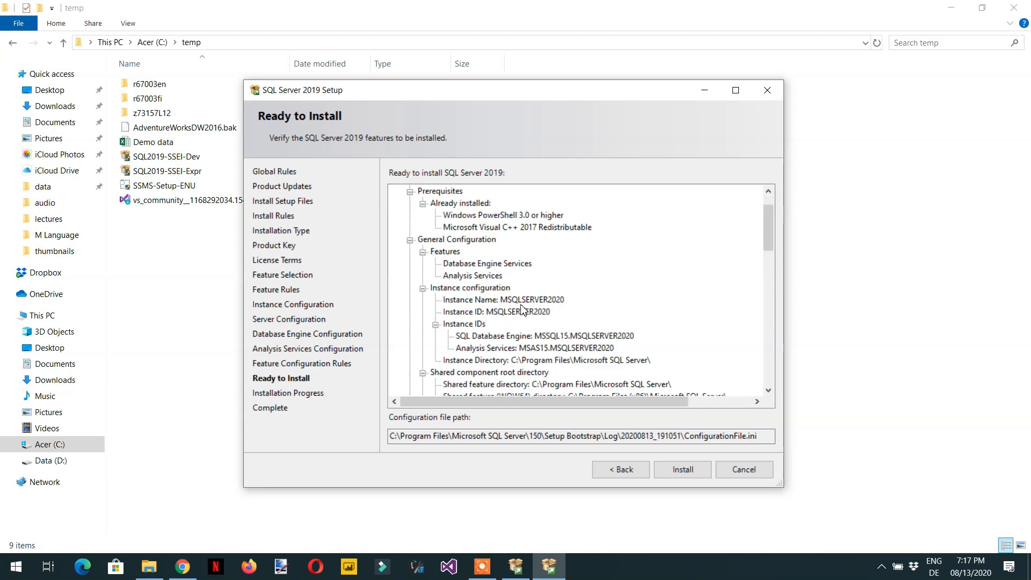
pyautogui.click(680, 478)
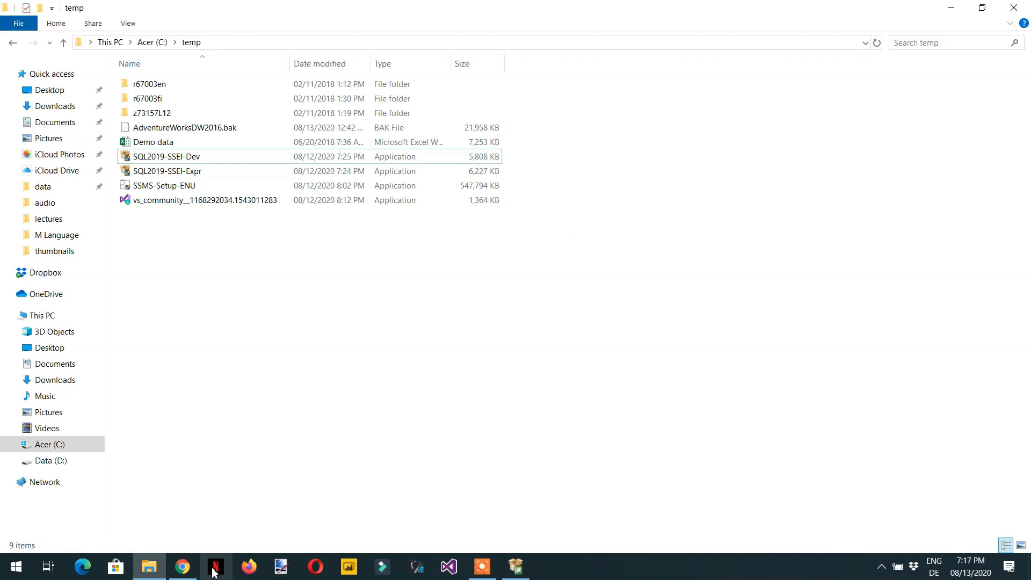
# Step: Search the web for "ssms studio free"
pyautogui.click(184, 568)
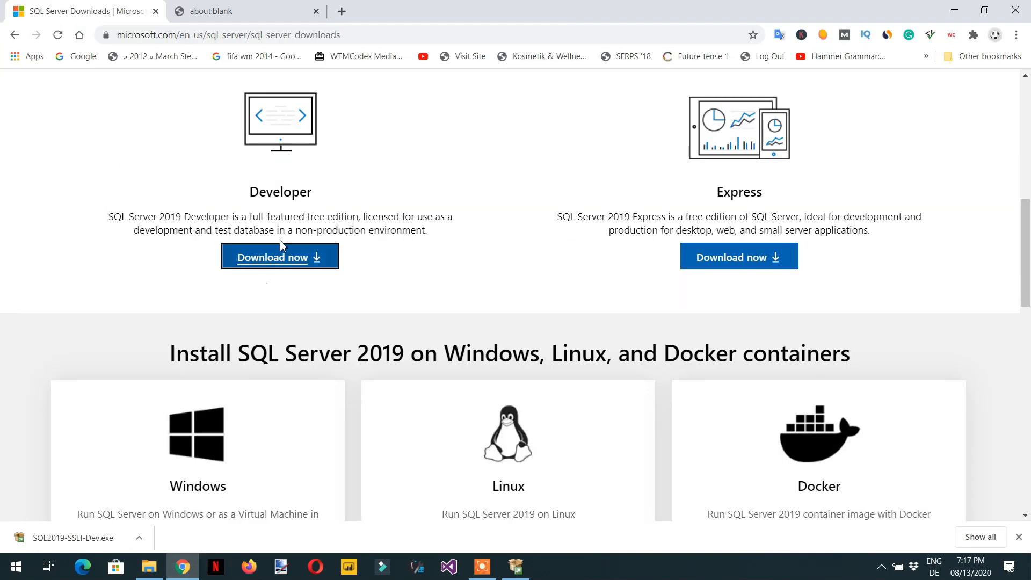
pyautogui.click(276, 33)
pyautogui.write('ssms')
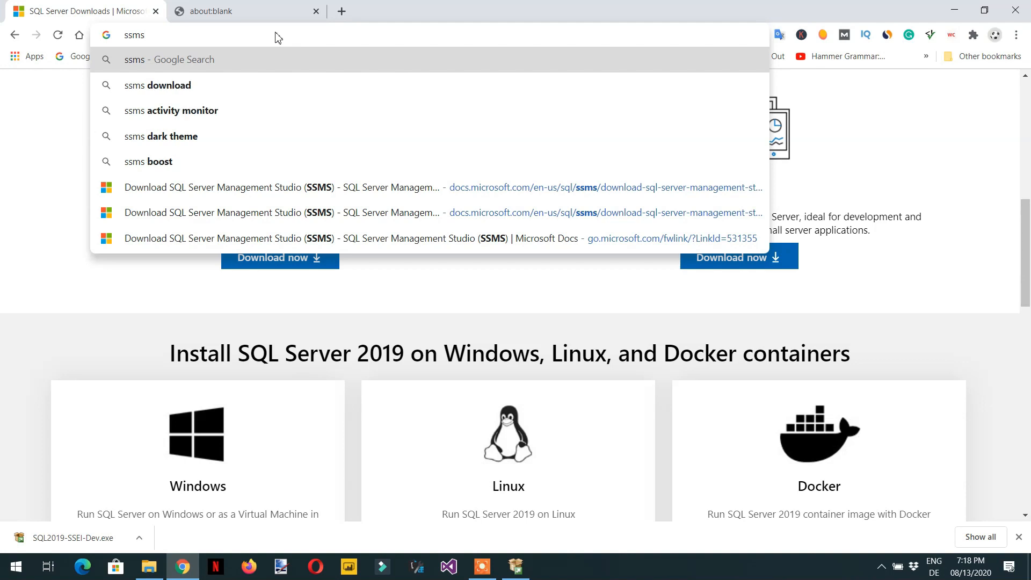
pyautogui.write(' studio ')
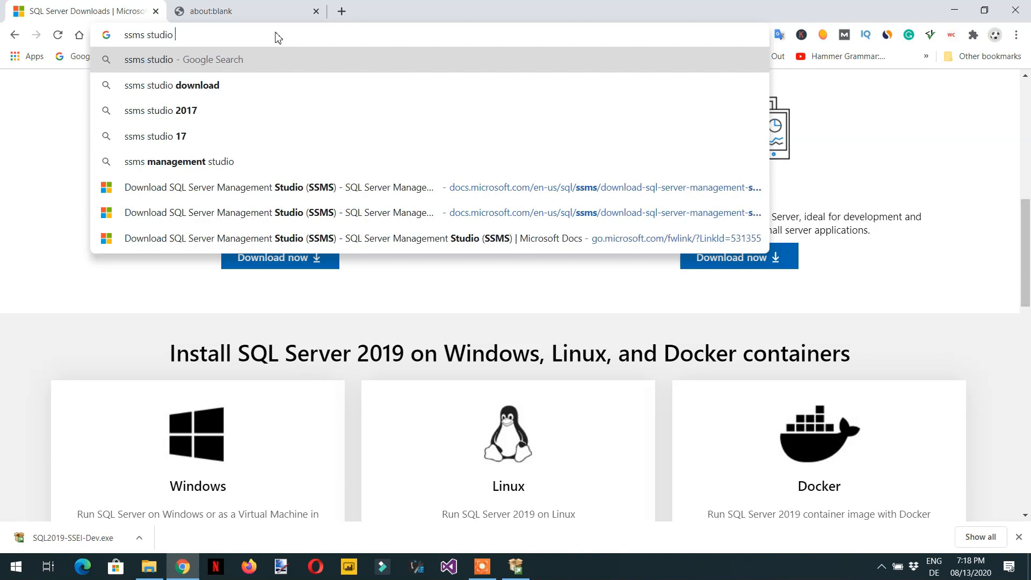
pyautogui.write('free')
pyautogui.press('Return')
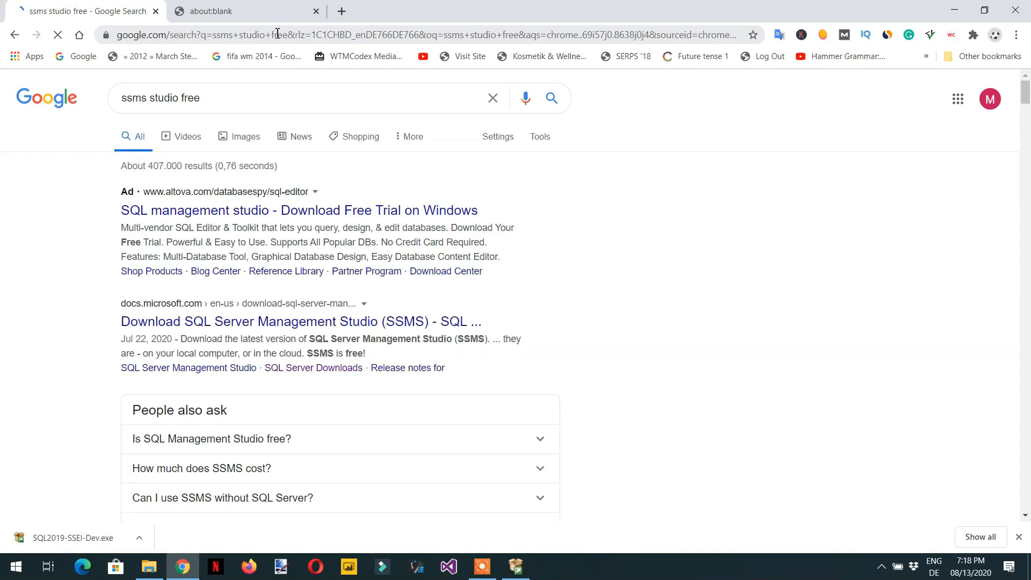
# Step: Open the Microsoft Download SSMS page, start the SQL Server Management Studio download, and cancel it
pyautogui.click(240, 334)
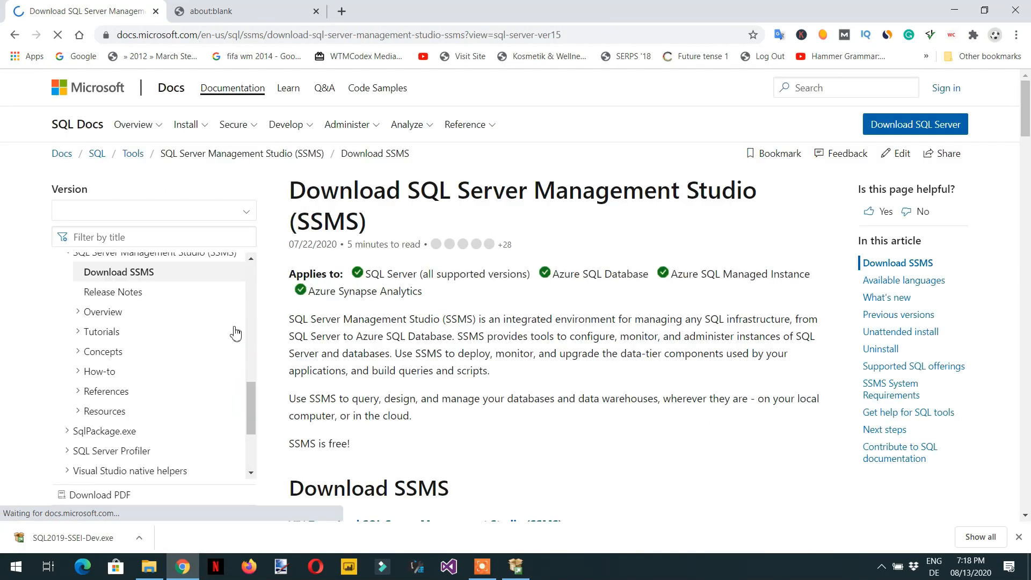
pyautogui.scroll(-3, 409, 376)
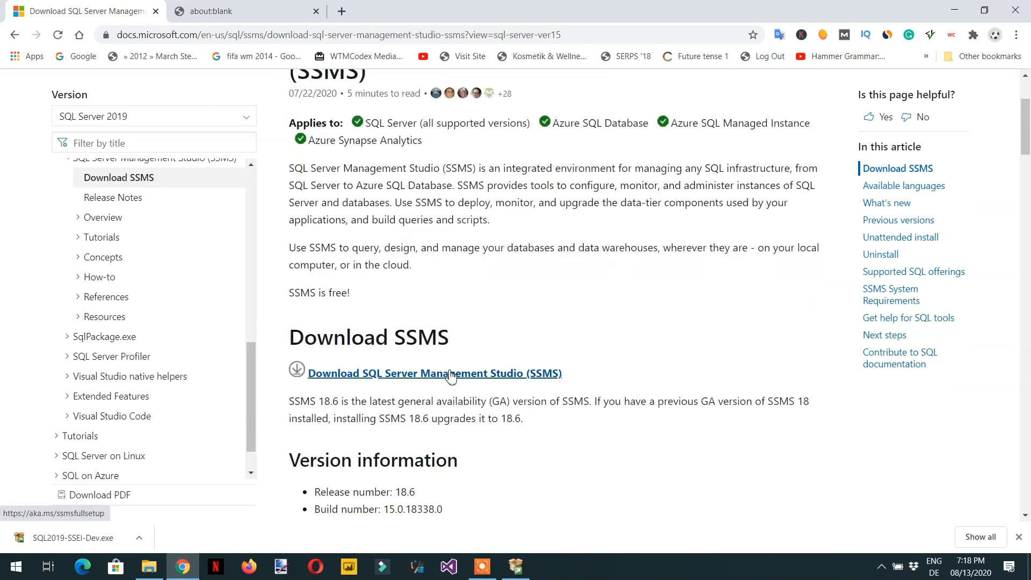
pyautogui.click(400, 383)
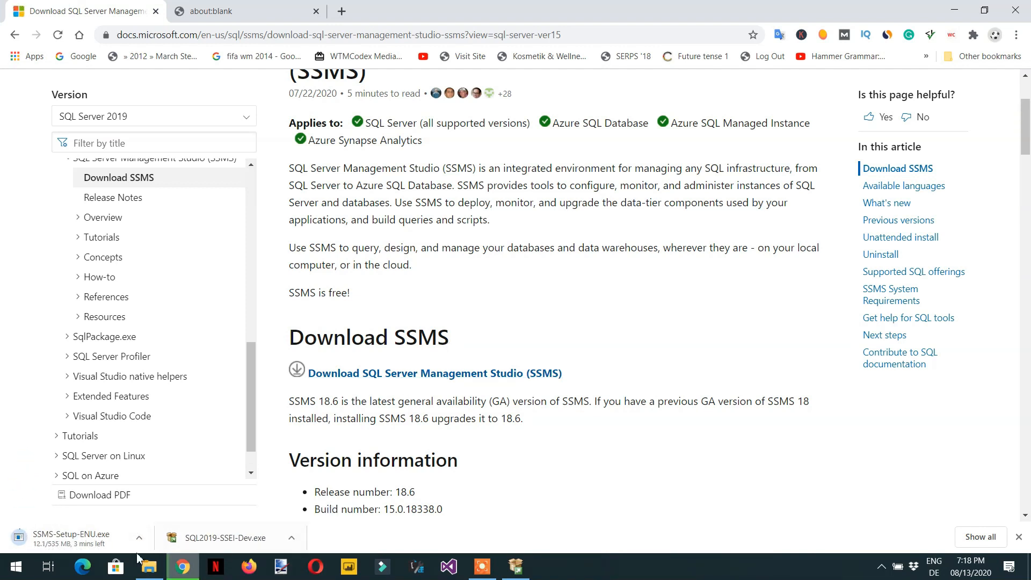
pyautogui.click(160, 515)
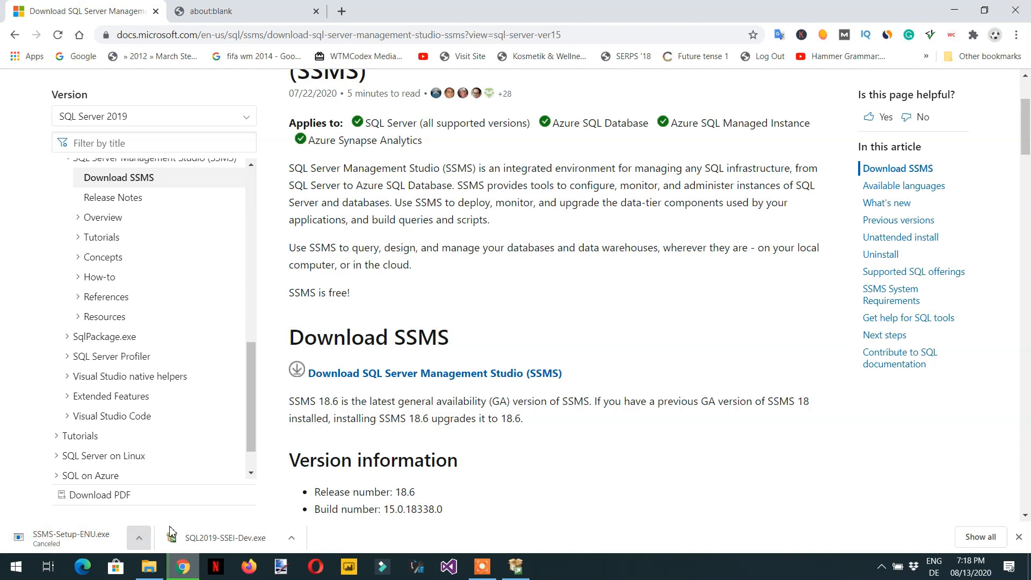
# Step: Launch the SSMS-Setup-ENU installer from the temp folder and close it
pyautogui.click(149, 566)
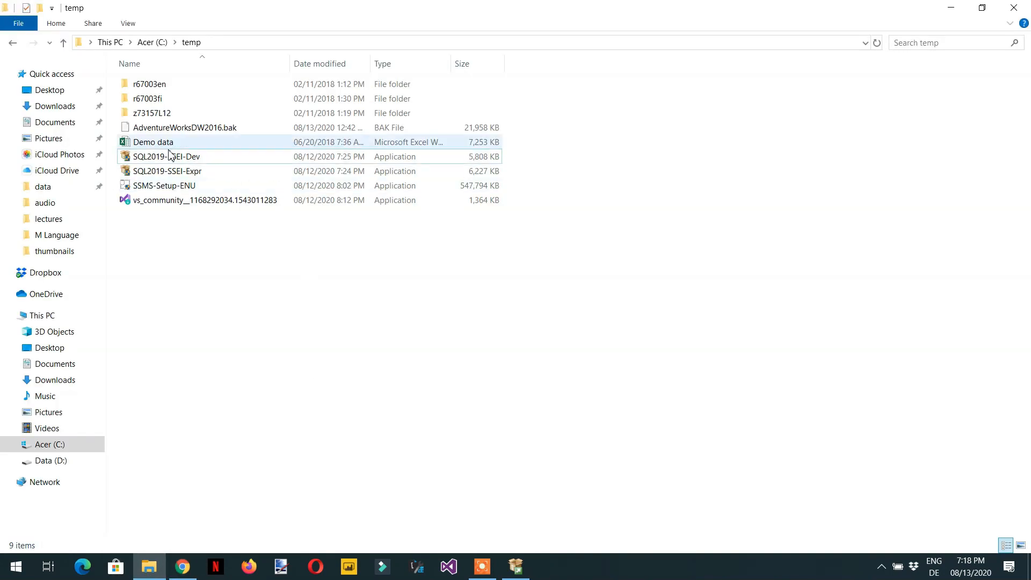
pyautogui.doubleClick(162, 188)
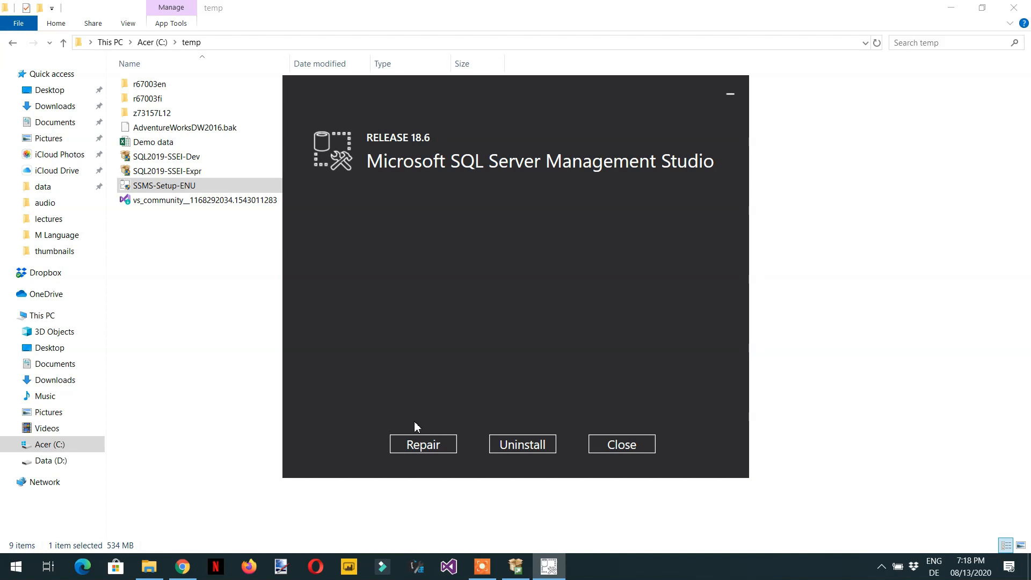
pyautogui.click(624, 447)
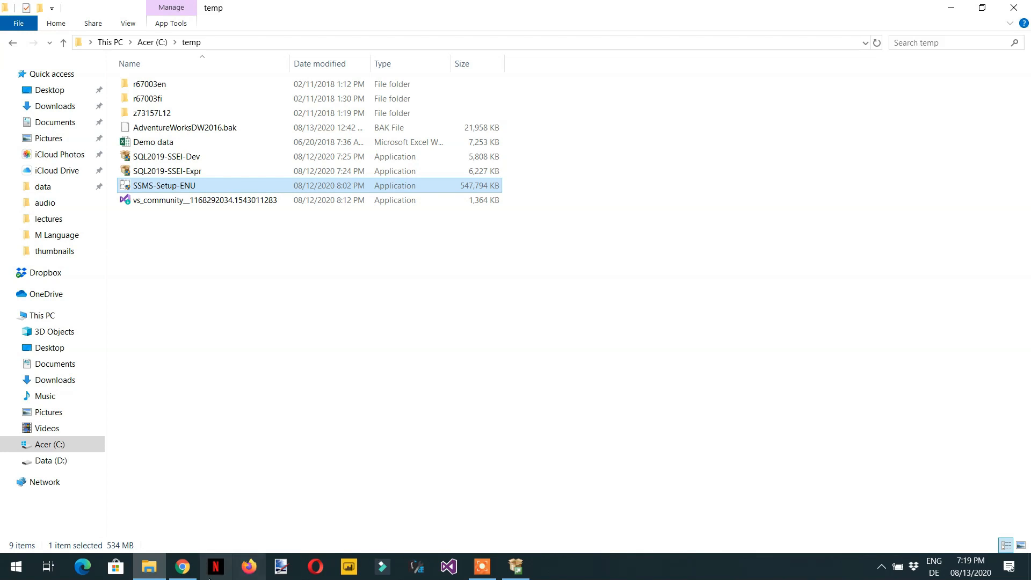
# Step: Close the SQL Server Installation Center window
pyautogui.click(182, 566)
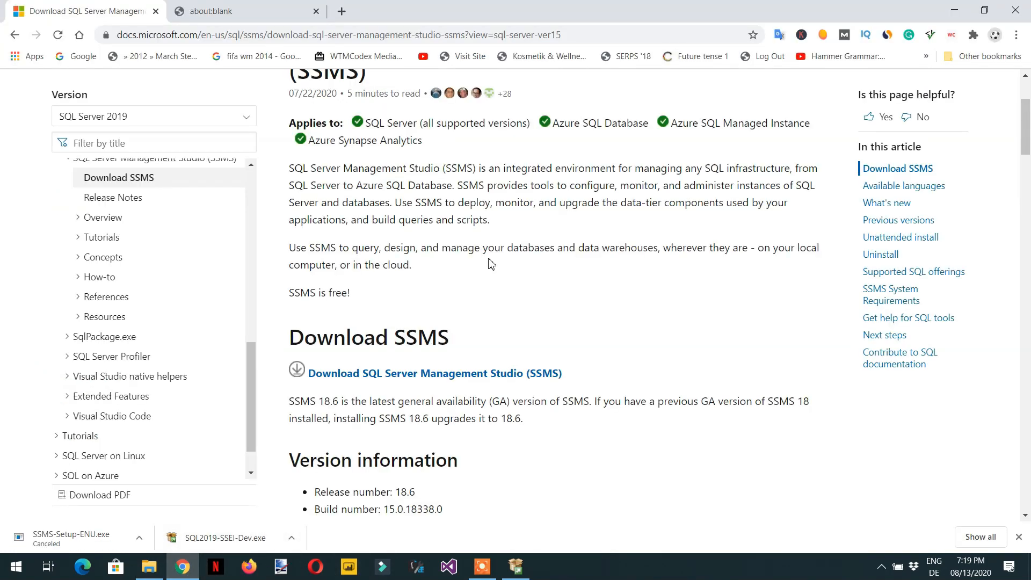
pyautogui.click(514, 569)
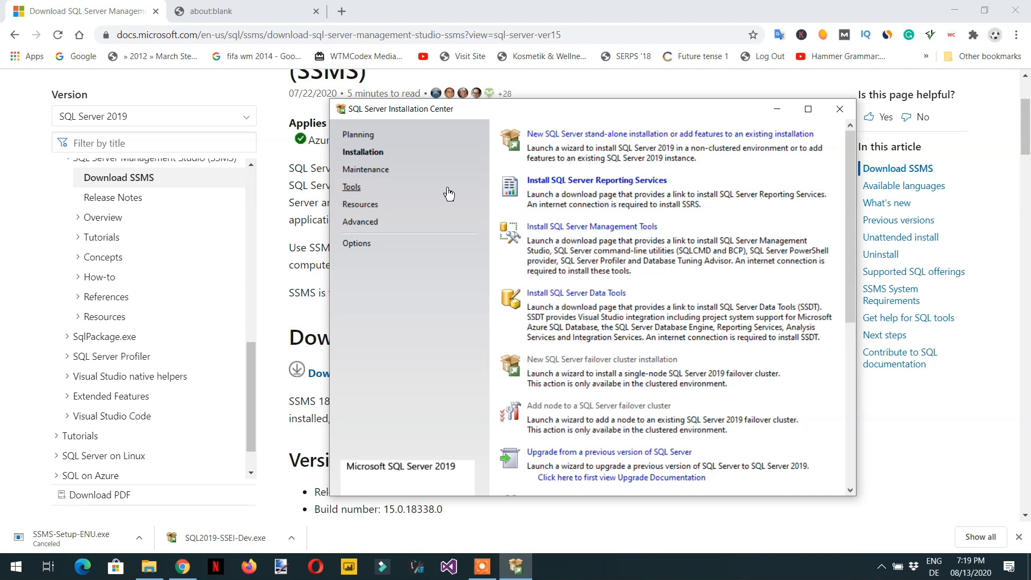
pyautogui.click(840, 108)
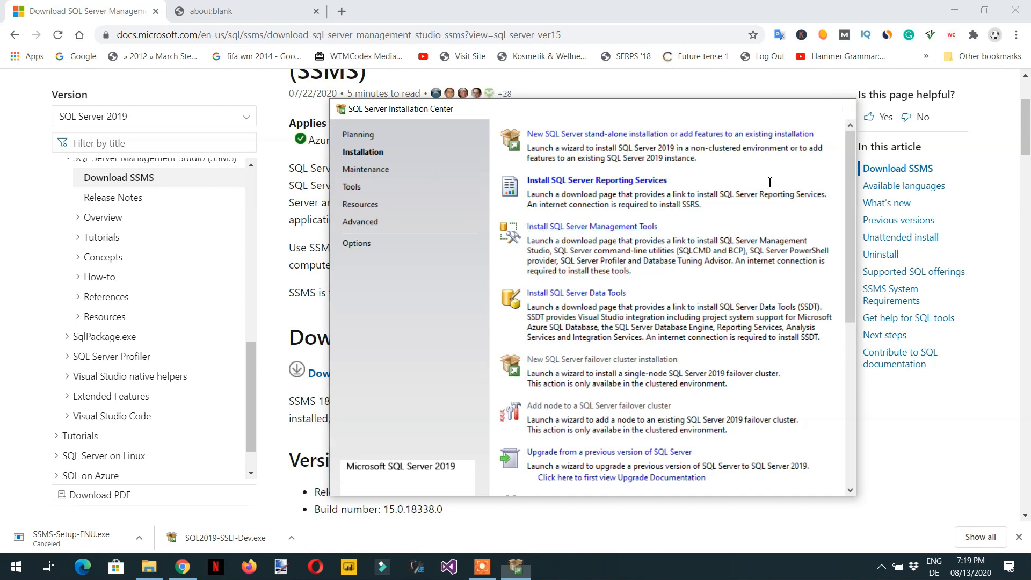
pyautogui.click(149, 573)
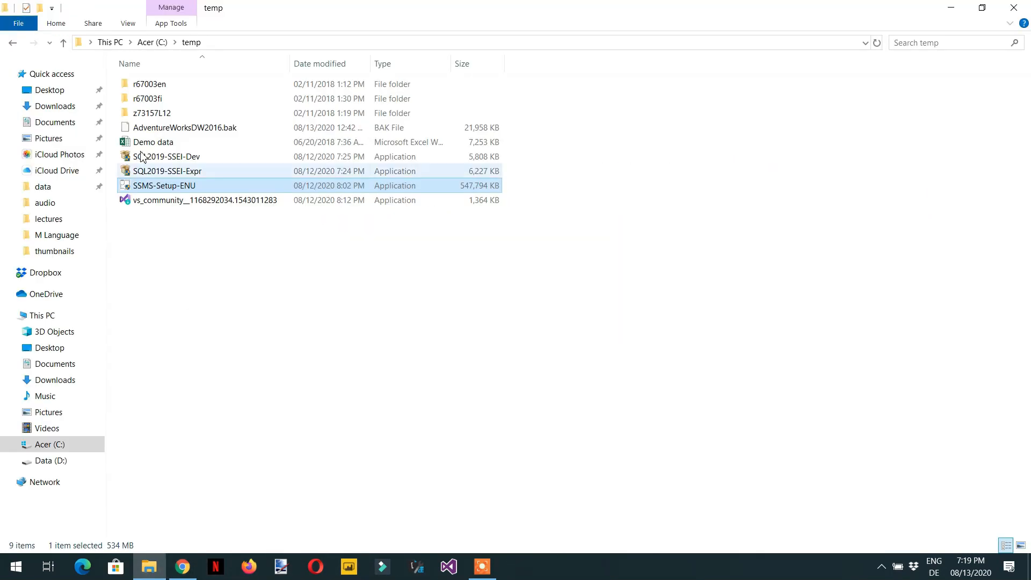
# Step: Run SQL2019-SSEI-Dev, choose a Custom installation, and install using media location C:\SQL2019
pyautogui.click(164, 162)
pyautogui.doubleClick(163, 160)
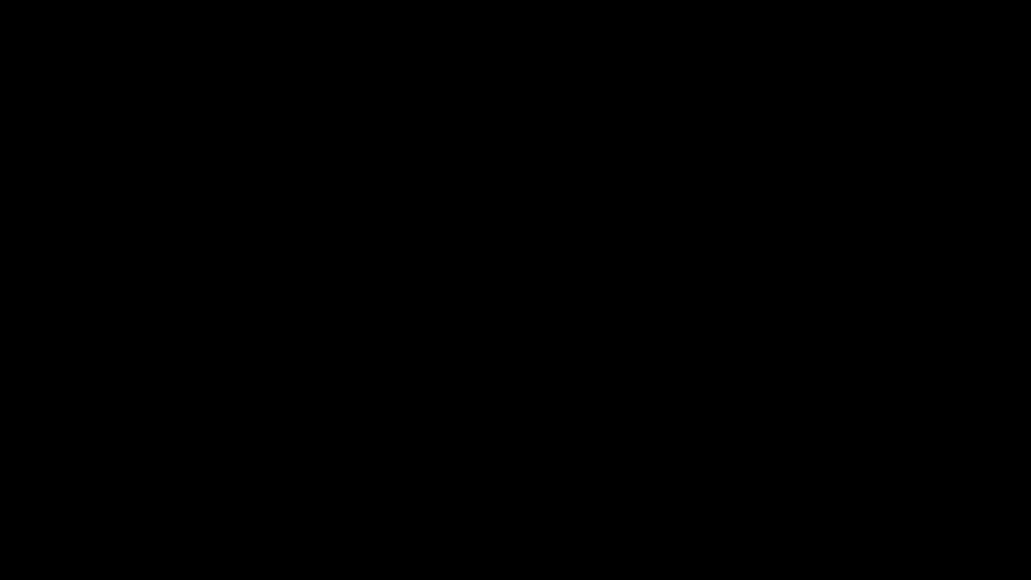
pyautogui.click(467, 379)
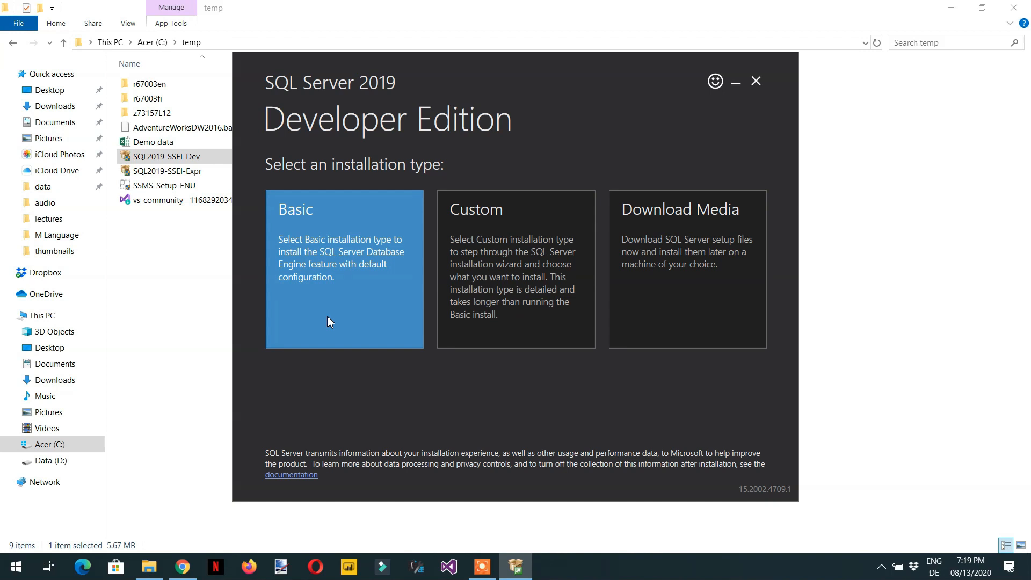
pyautogui.click(481, 285)
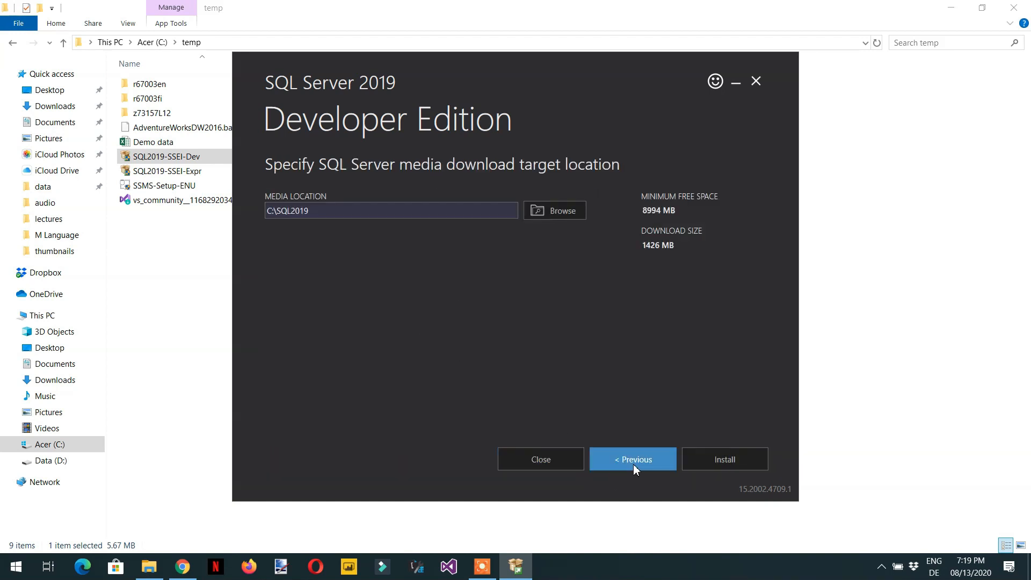
pyautogui.click(724, 461)
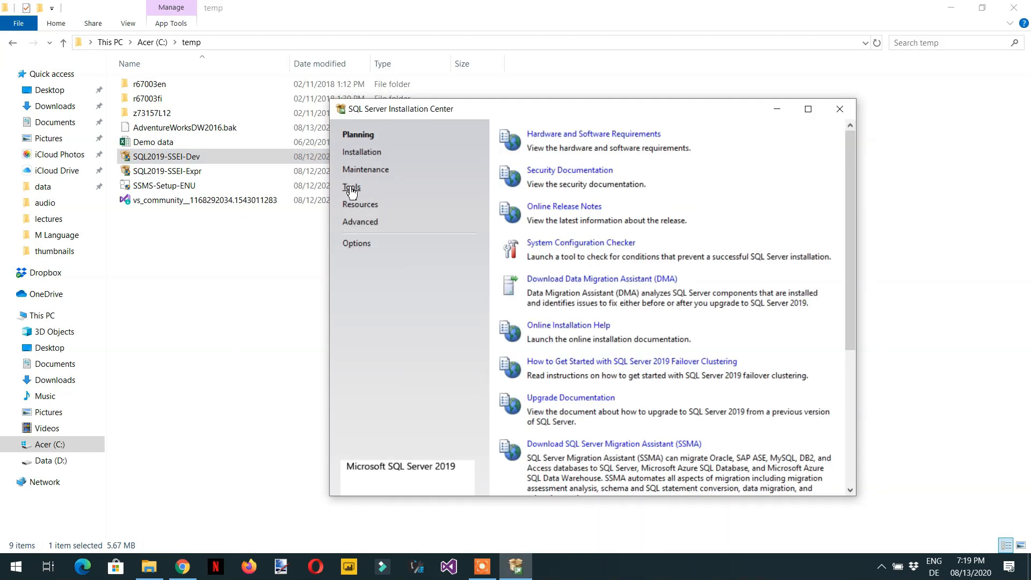
# Step: In the Installation Center's Installation page, open Install SQL Server Management Tools
pyautogui.click(352, 188)
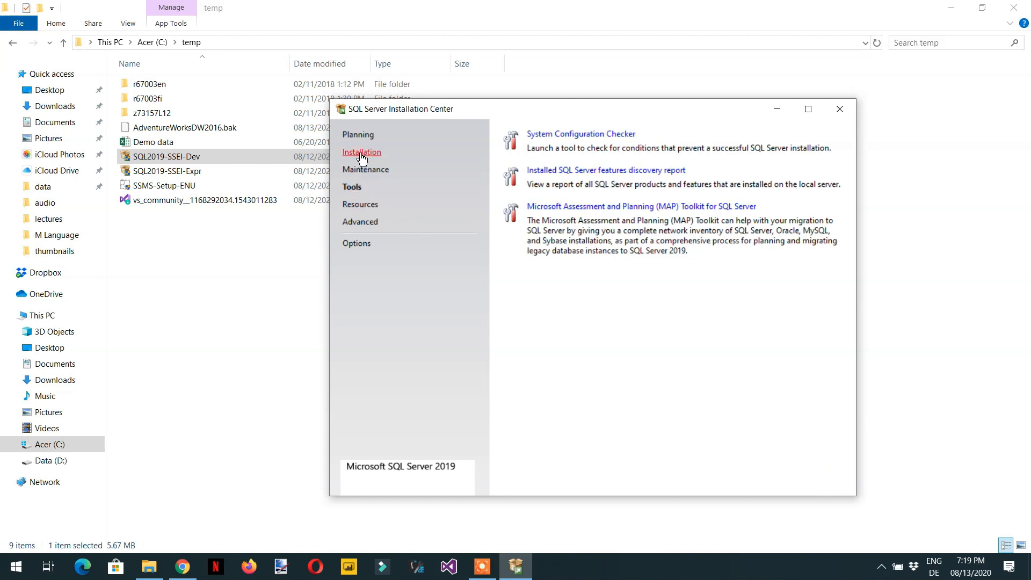
pyautogui.click(363, 152)
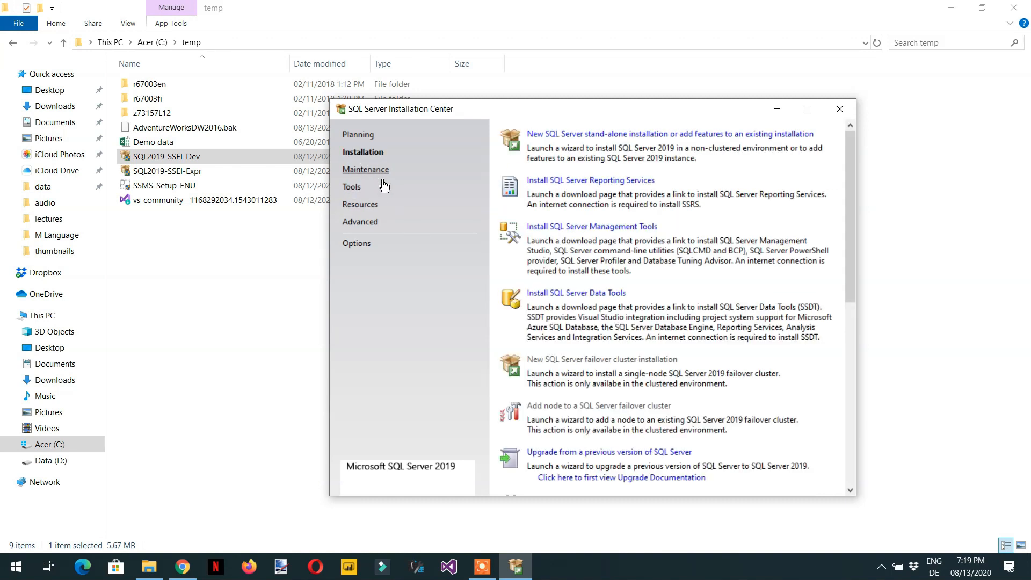
pyautogui.click(588, 231)
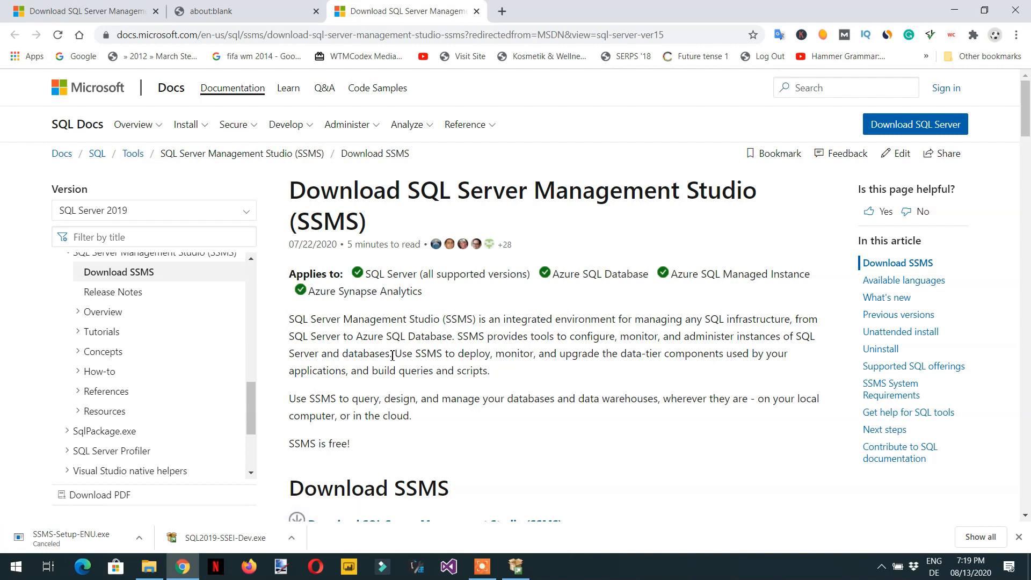
# Step: Review the Download SSMS page and close its tab
pyautogui.scroll(-3, 393, 355)
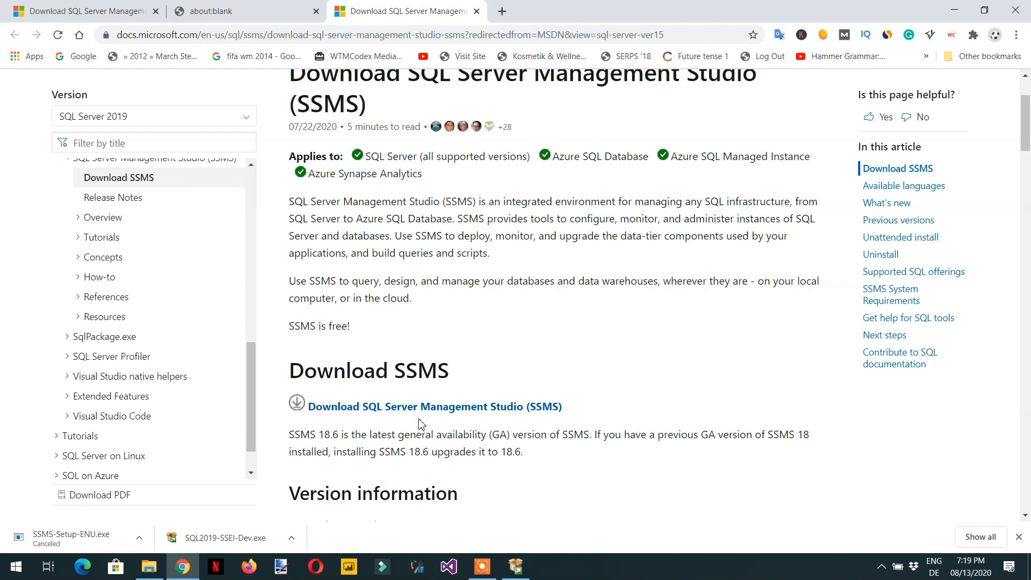
pyautogui.scroll(-7, 419, 424)
pyautogui.scroll(-5, 421, 303)
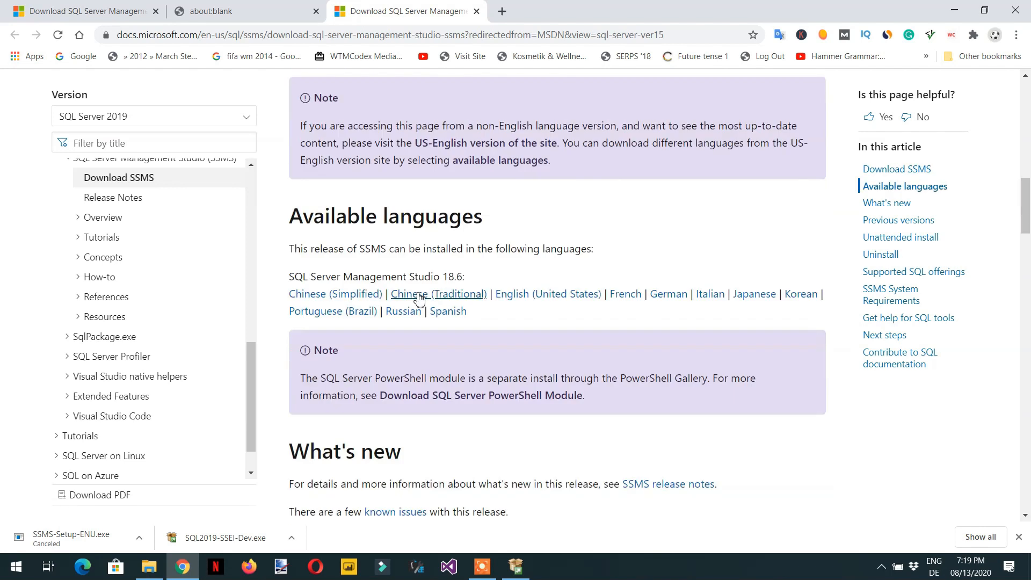
pyautogui.scroll(10, 417, 293)
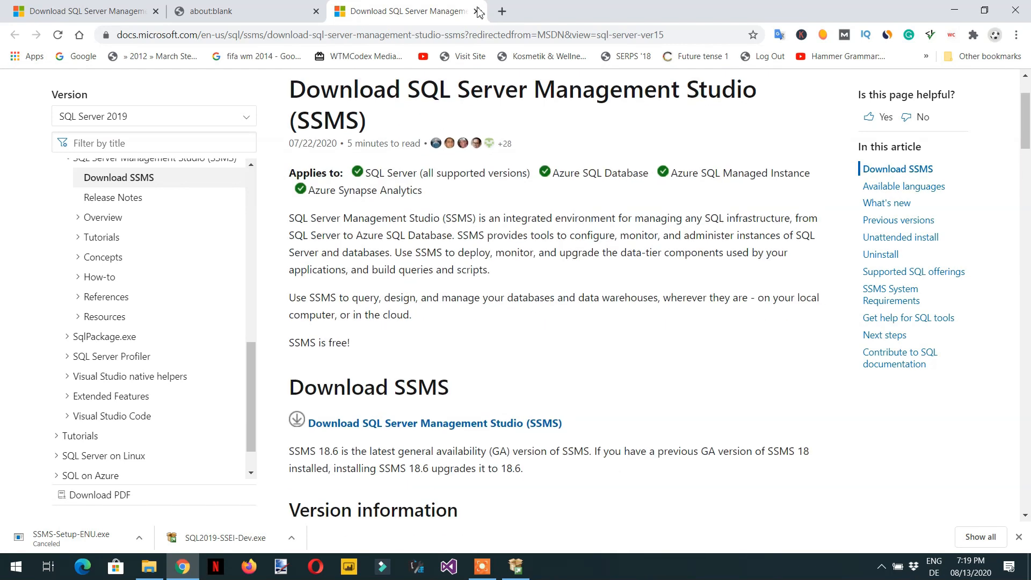
pyautogui.click(476, 12)
# Step: Open Install SQL Server Data Tools from the Installation Center and scroll to the Install SSDT with Visual Studio 2019 section
pyautogui.click(516, 566)
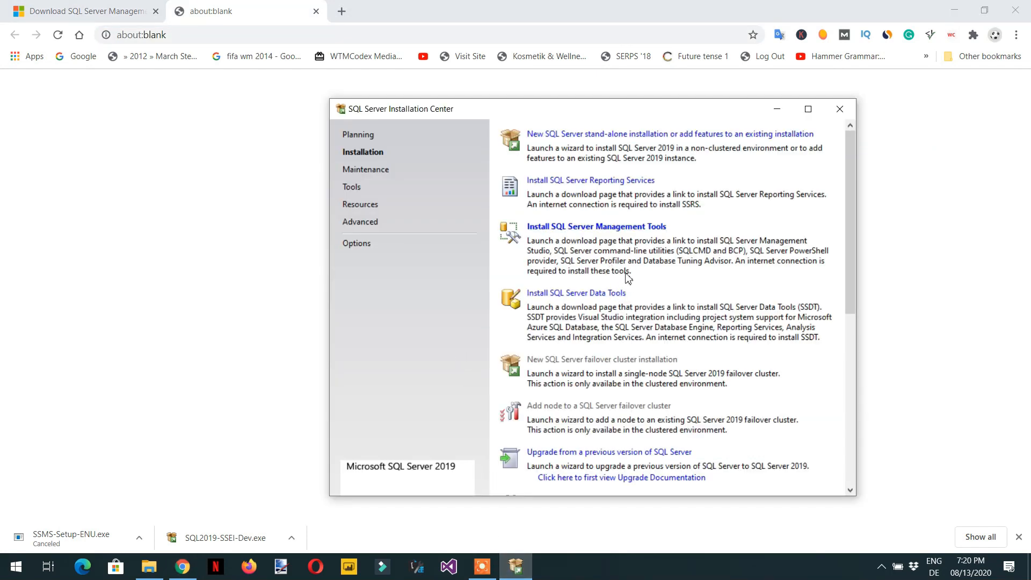
pyautogui.scroll(-5, 648, 285)
pyautogui.scroll(5, 647, 288)
pyautogui.click(597, 295)
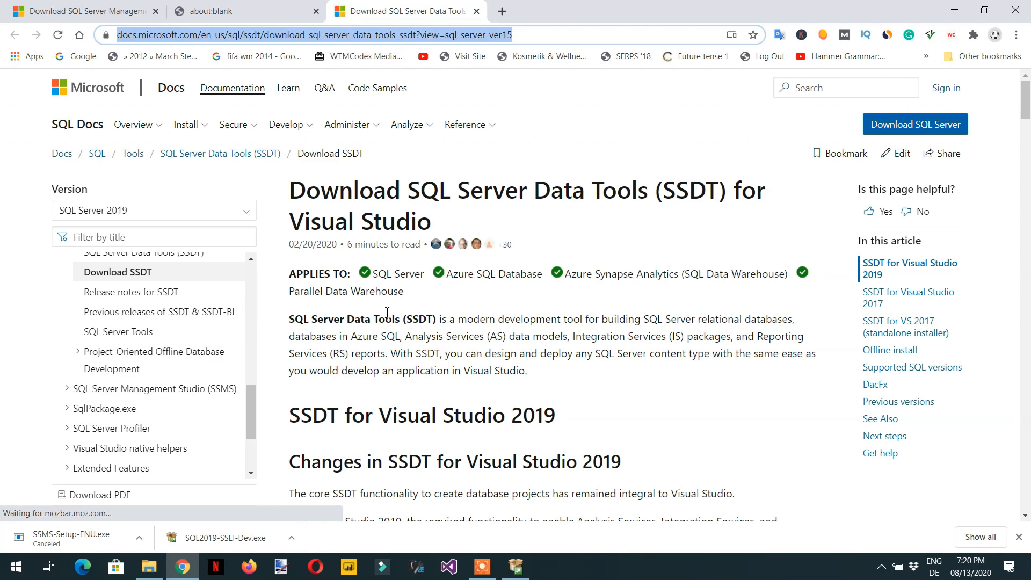
pyautogui.scroll(-1, 395, 330)
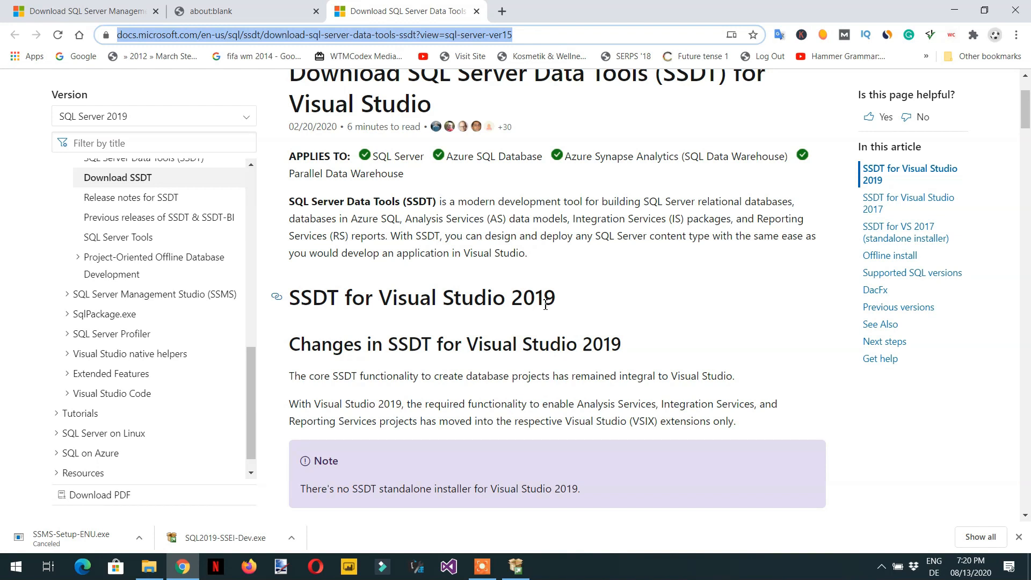
pyautogui.scroll(-5, 543, 310)
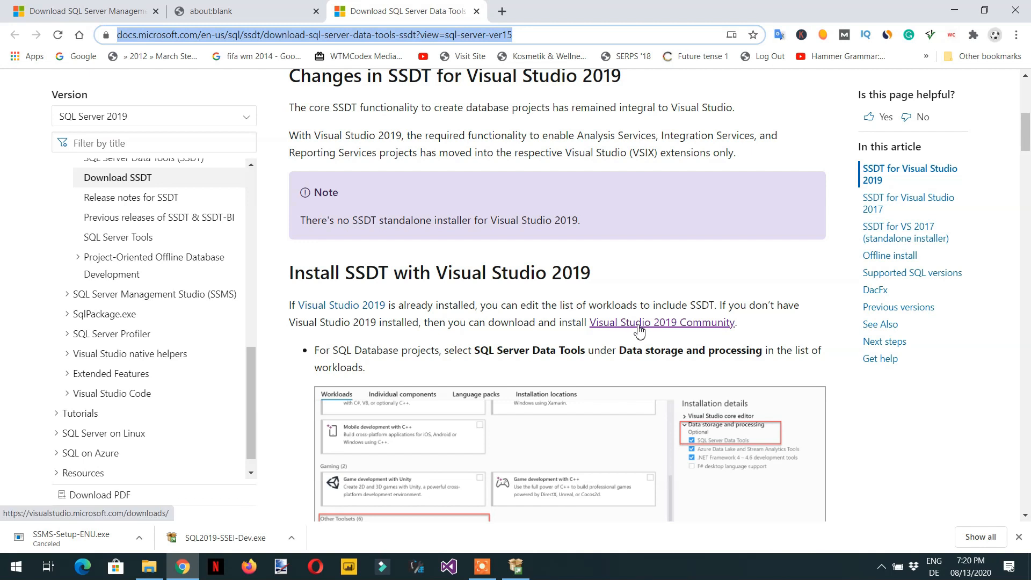
# Step: Follow the Visual Studio 2019 Community link and download the free Community installer
pyautogui.click(674, 324)
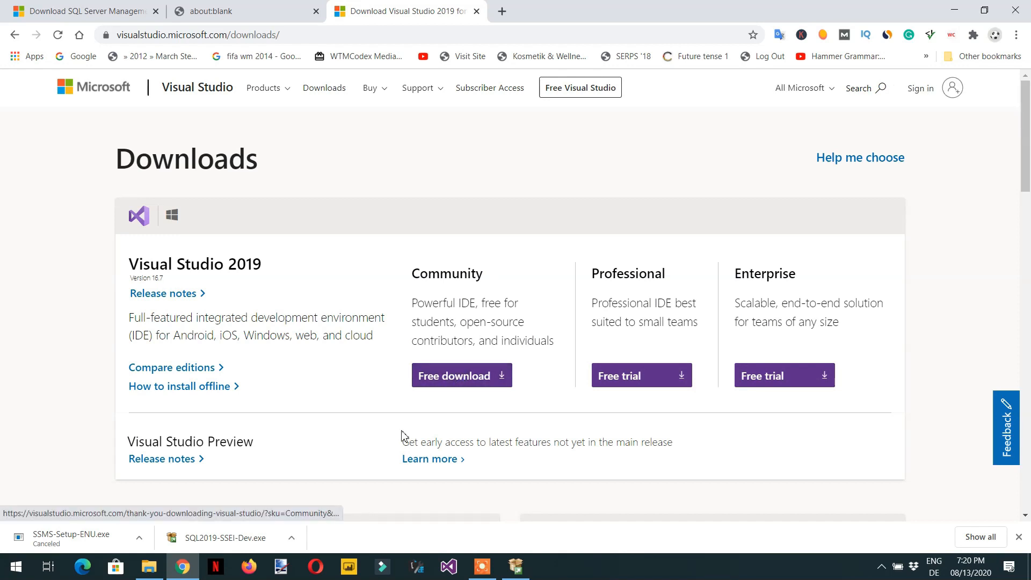
pyautogui.click(482, 387)
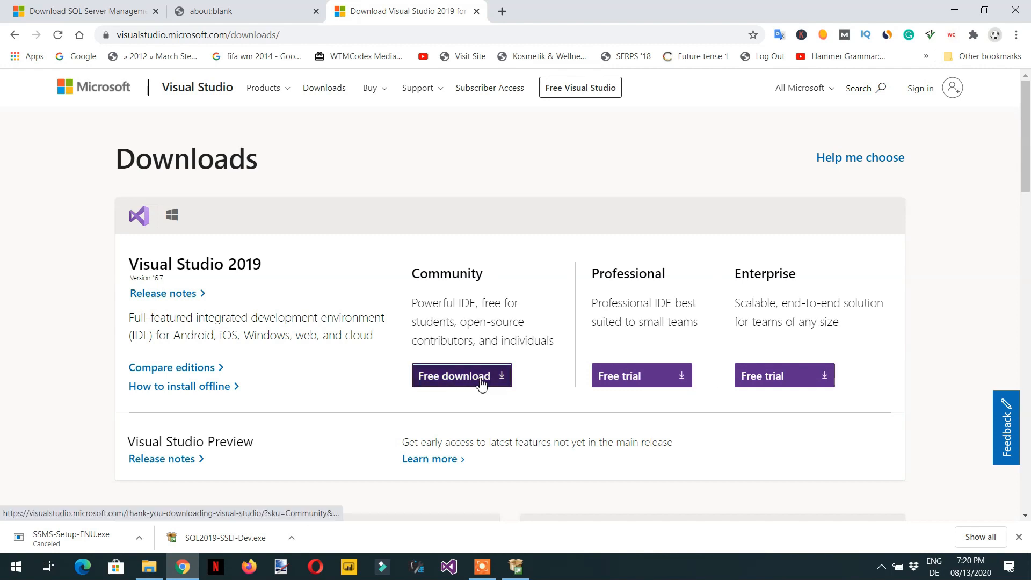
pyautogui.scroll(-4, 341, 436)
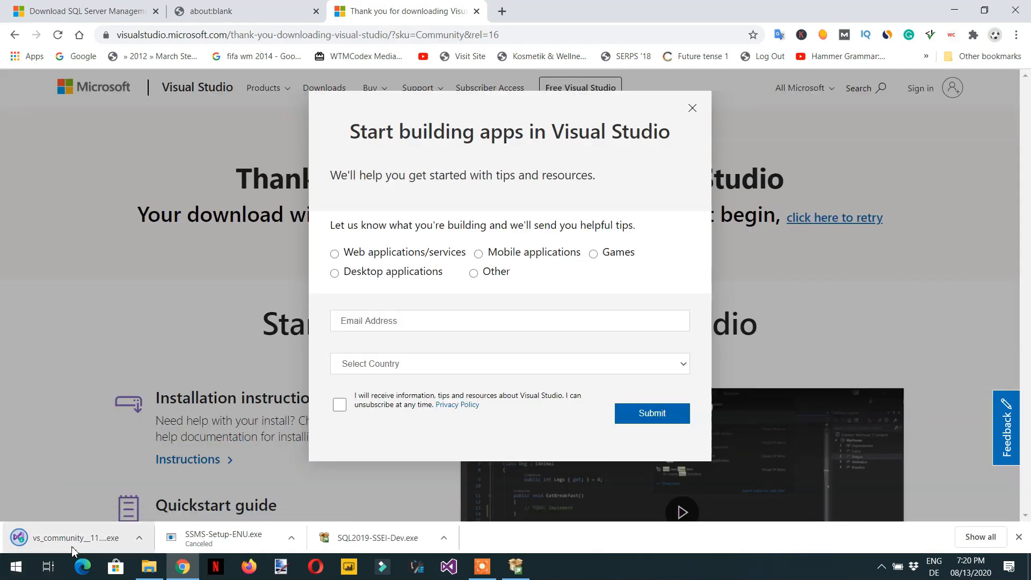
# Step: Run the vs_community installer from the temp folder and continue through its setup prompt
pyautogui.click(149, 567)
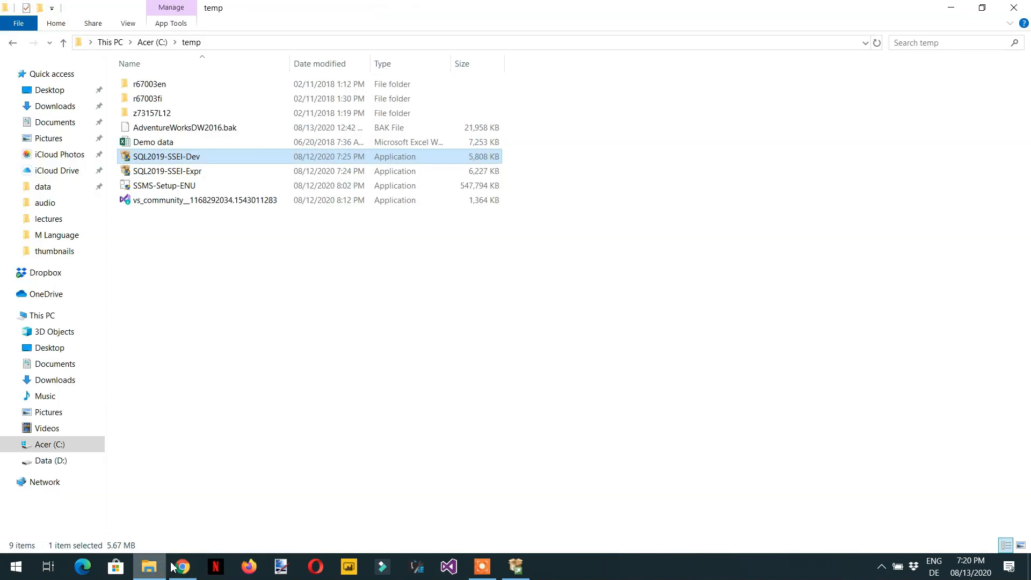
pyautogui.doubleClick(183, 206)
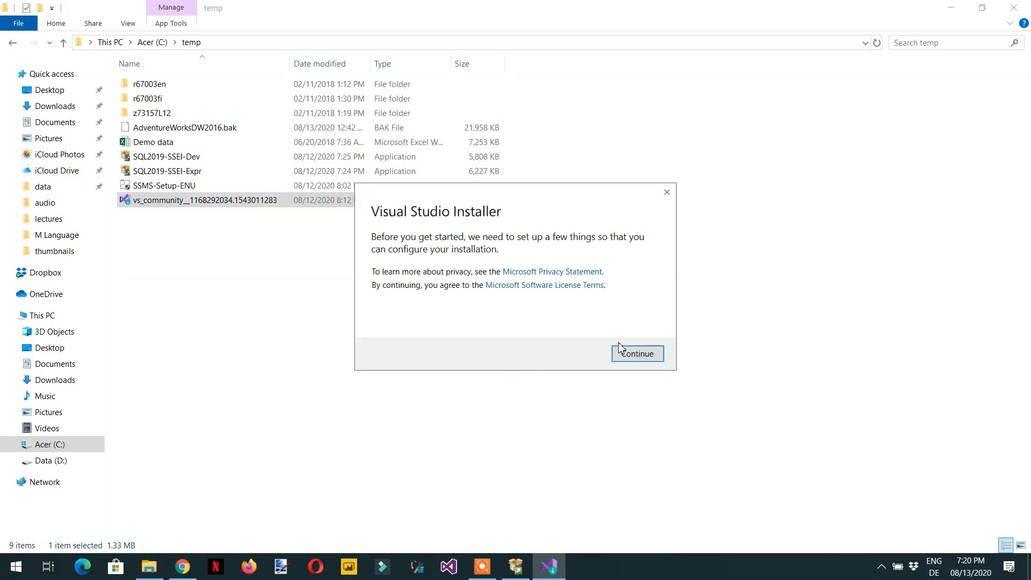
pyautogui.click(630, 358)
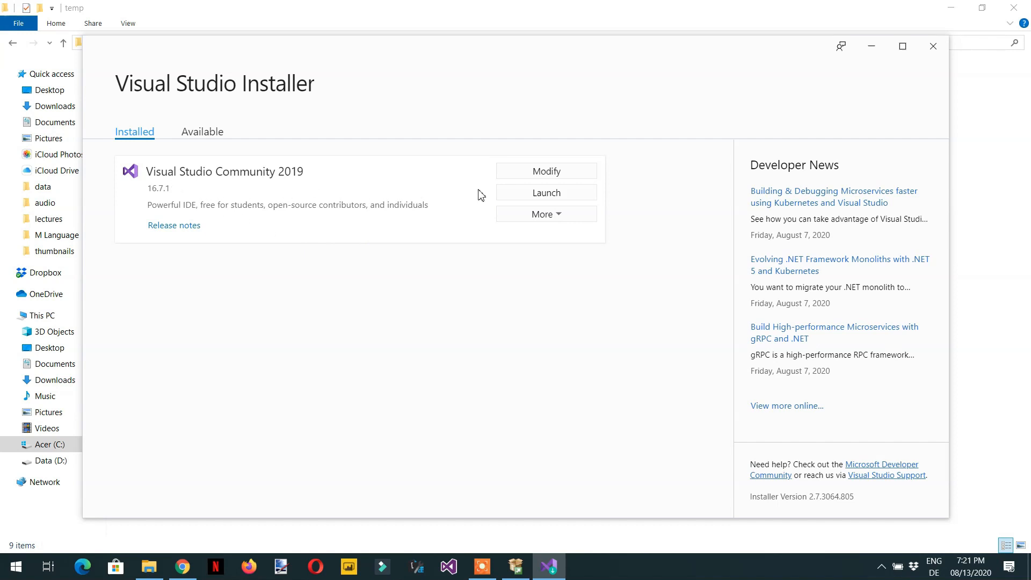
# Step: Launch Visual Studio Community 2019 and continue without code
pyautogui.click(546, 196)
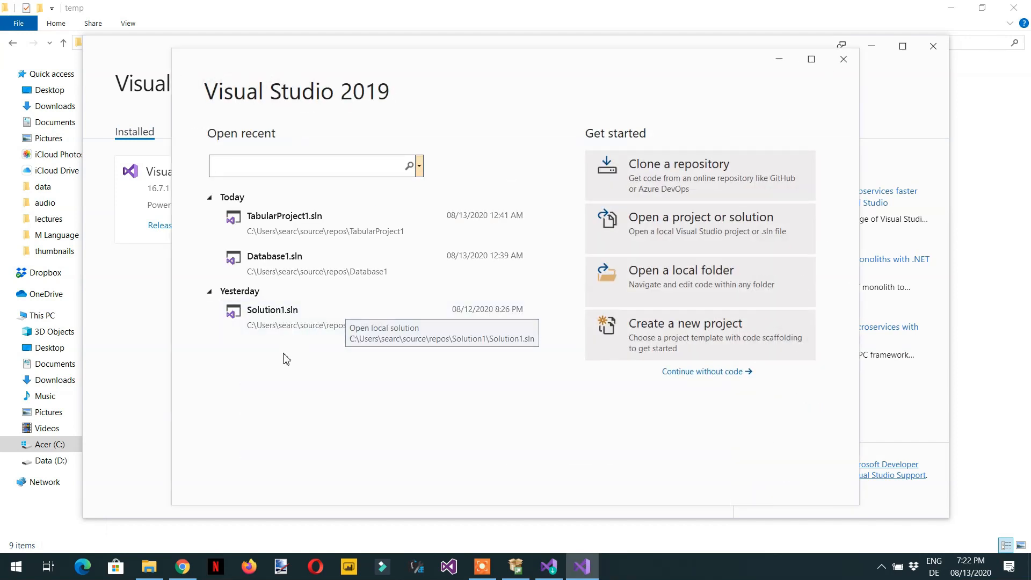
pyautogui.click(704, 375)
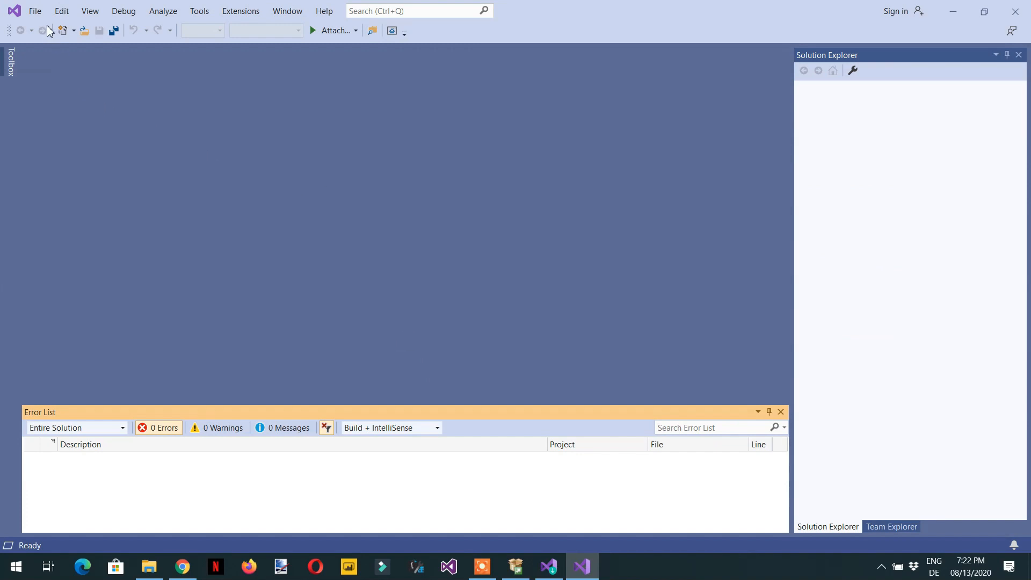
# Step: Open the new project dialog, search the templates for Analysis Services projects with "anal", and close the dialog
pyautogui.click(35, 11)
pyautogui.moveTo(48, 28)
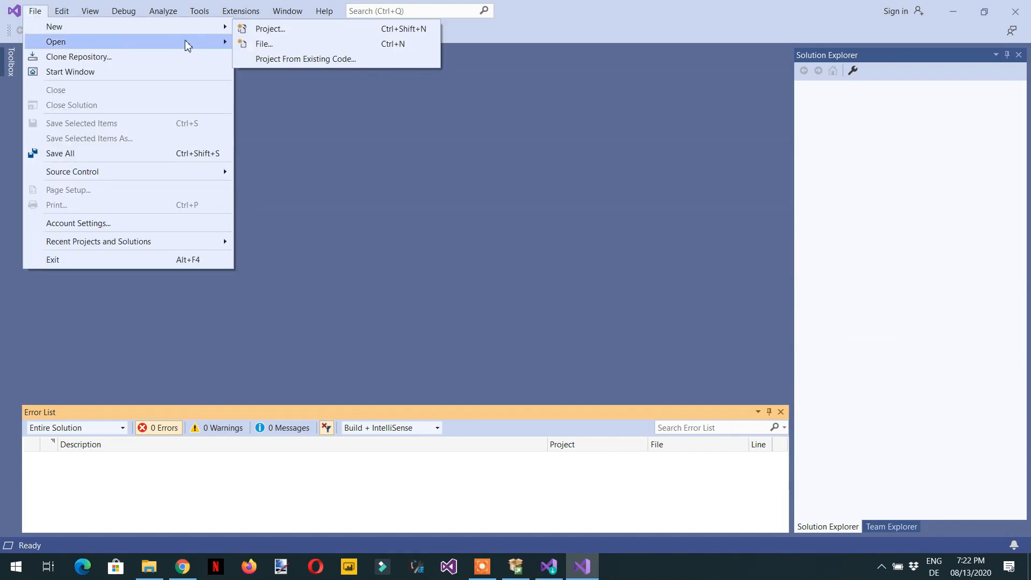
pyautogui.click(274, 28)
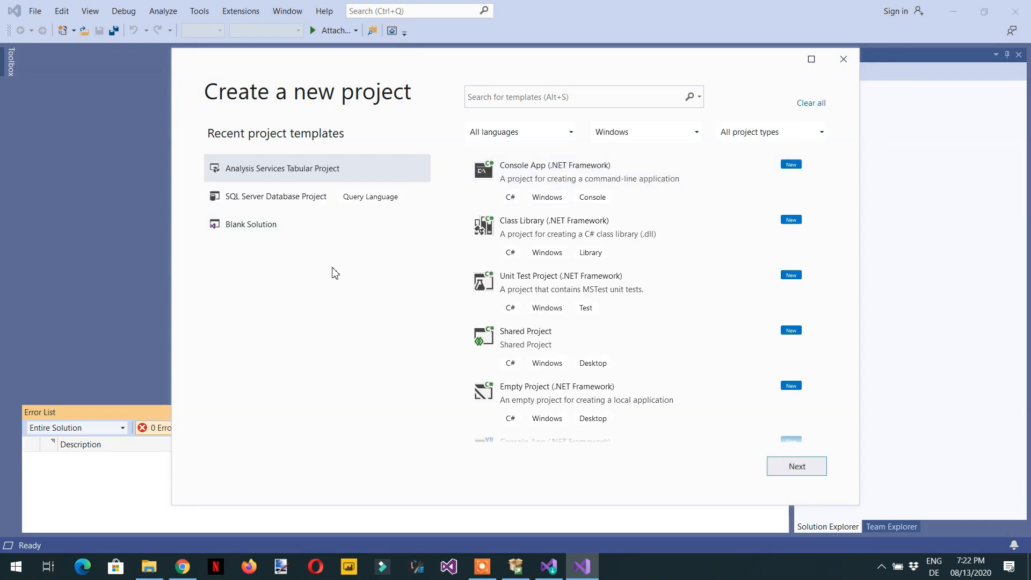
pyautogui.click(544, 101)
pyautogui.write('ssas')
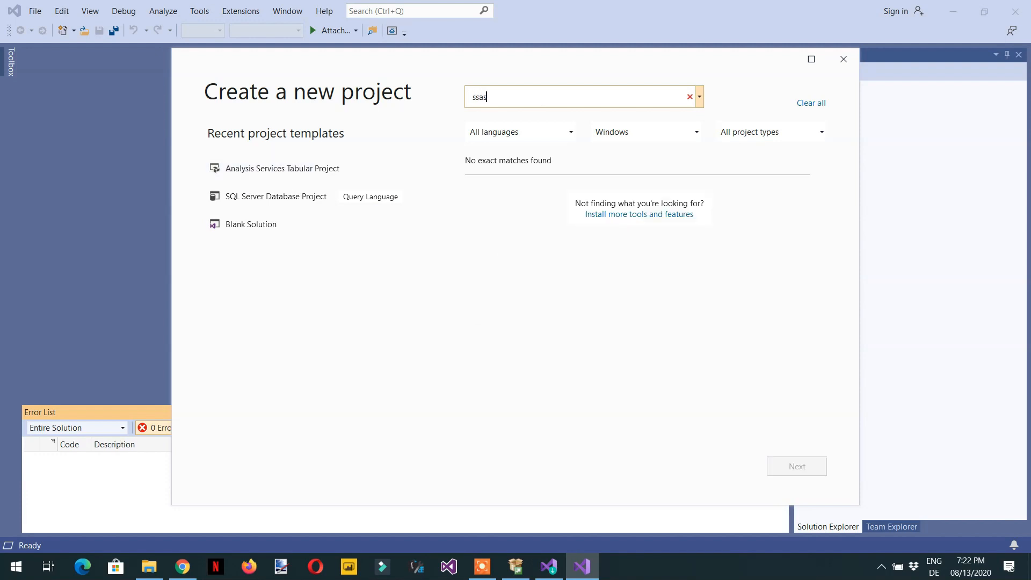
pyautogui.press('BackSpace')
pyautogui.write('anal')
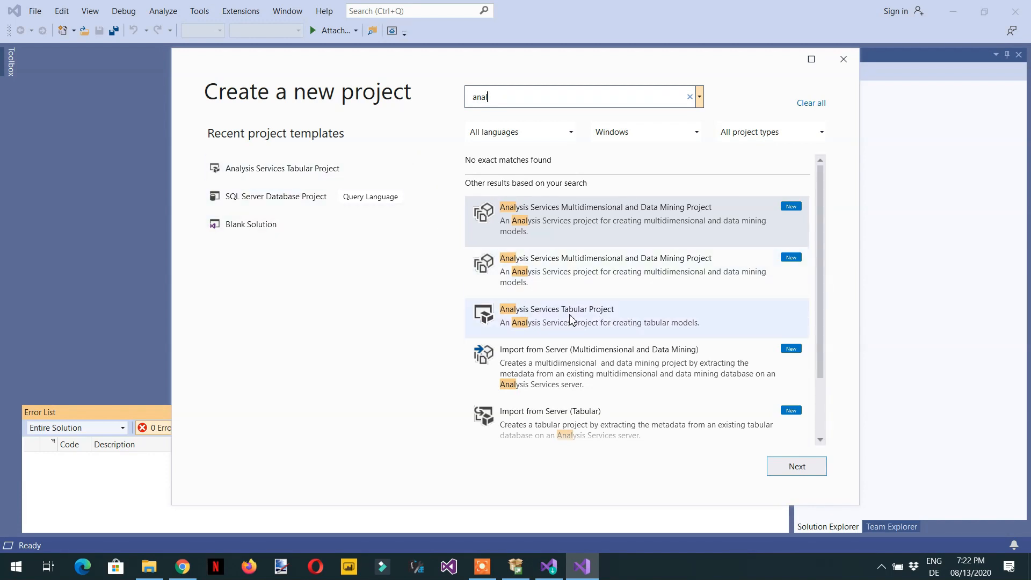
pyautogui.click(844, 61)
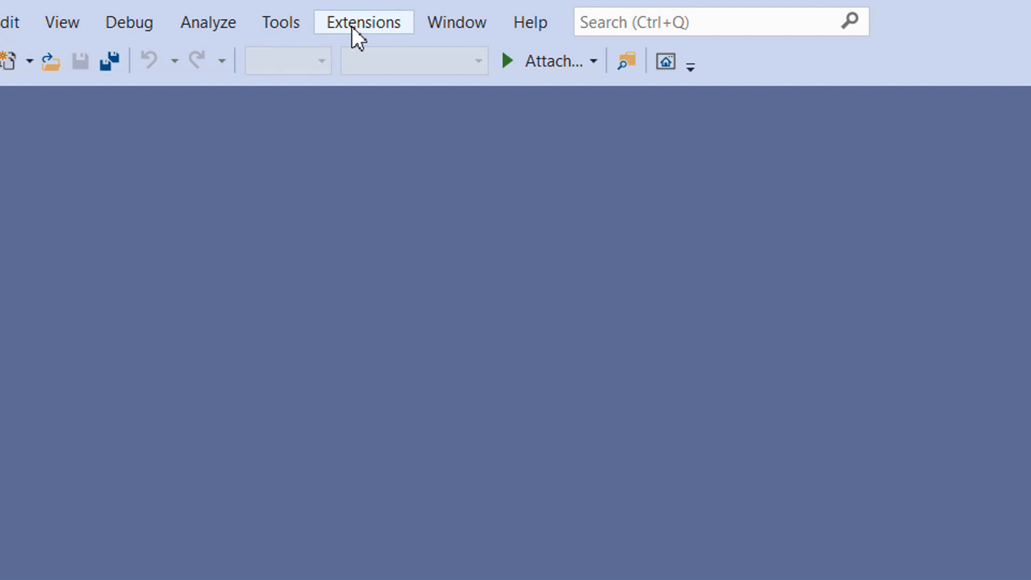
# Step: Open Manage Extensions and search the online marketplace for "tabular"
pyautogui.click(353, 27)
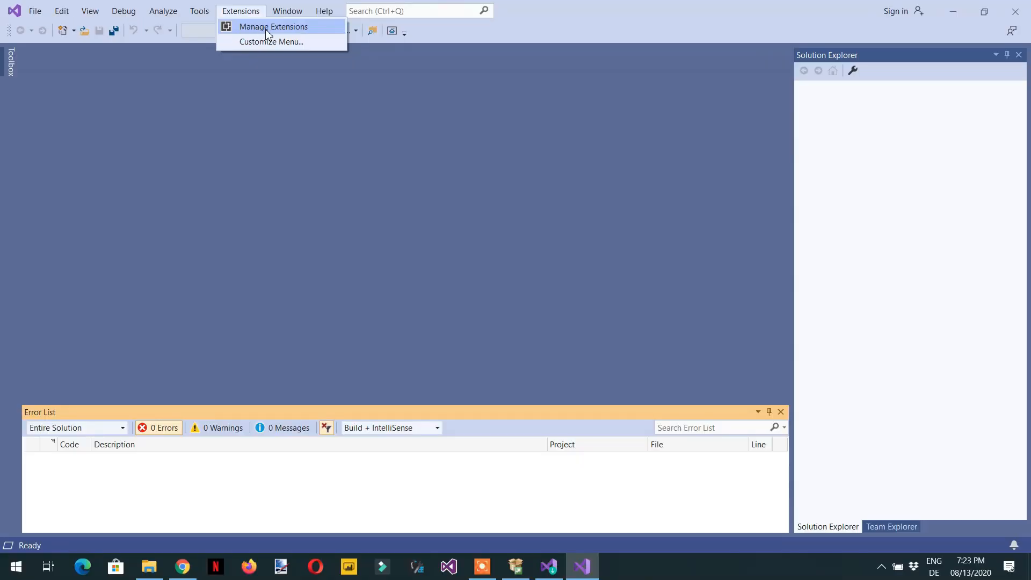
pyautogui.click(395, 56)
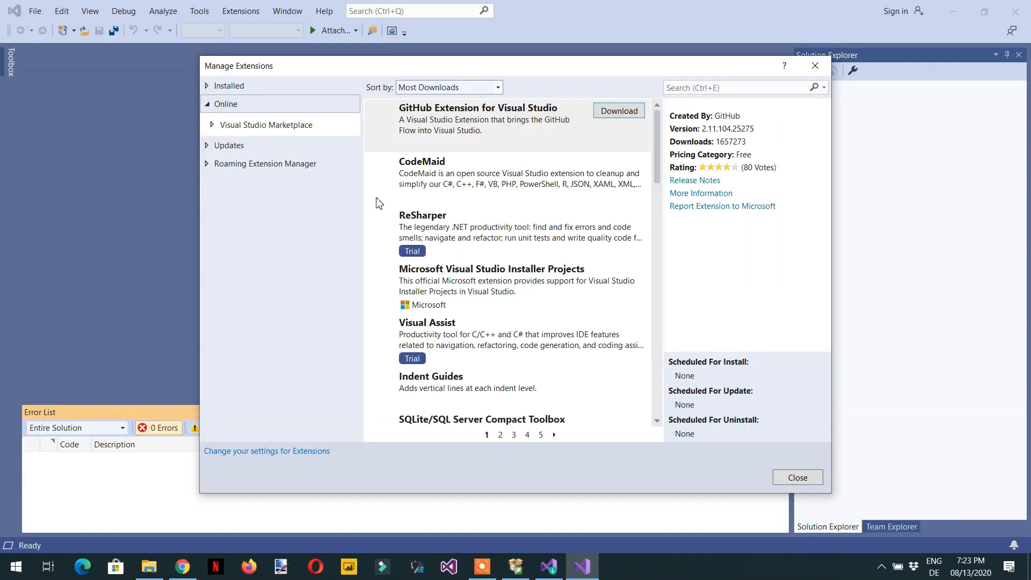
pyautogui.click(725, 88)
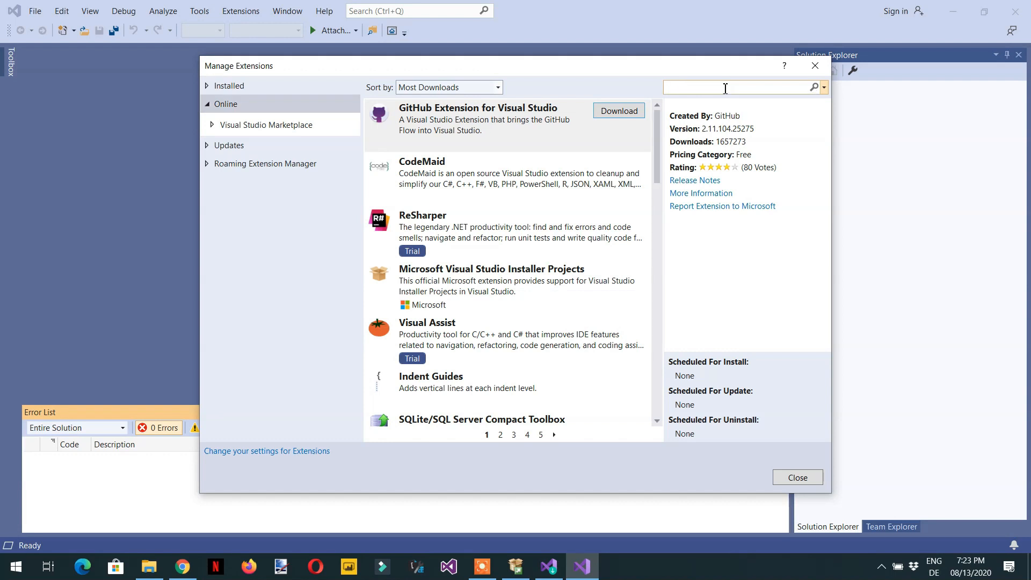
pyautogui.write('tabu')
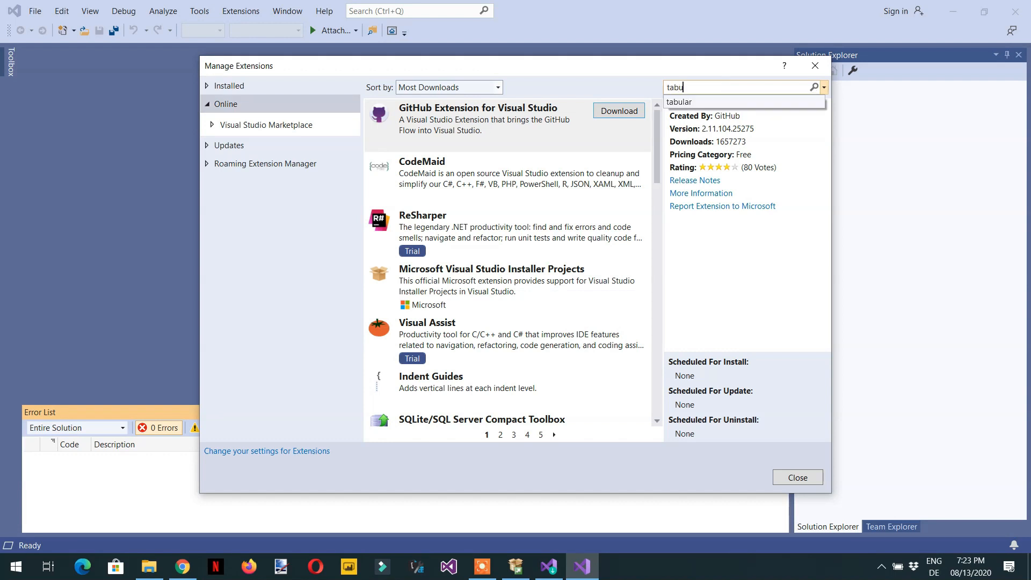
pyautogui.press('Return')
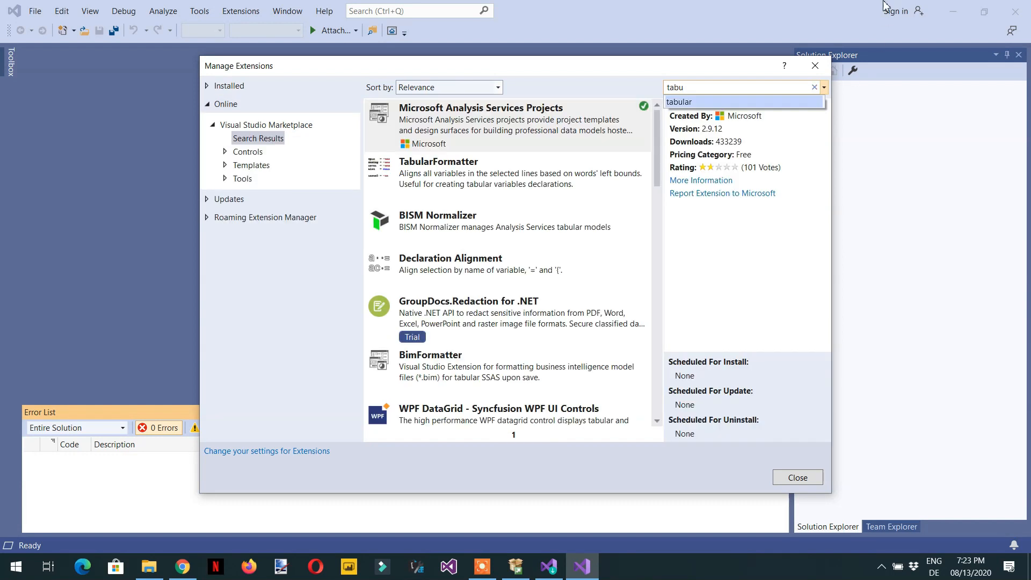
pyautogui.click(706, 103)
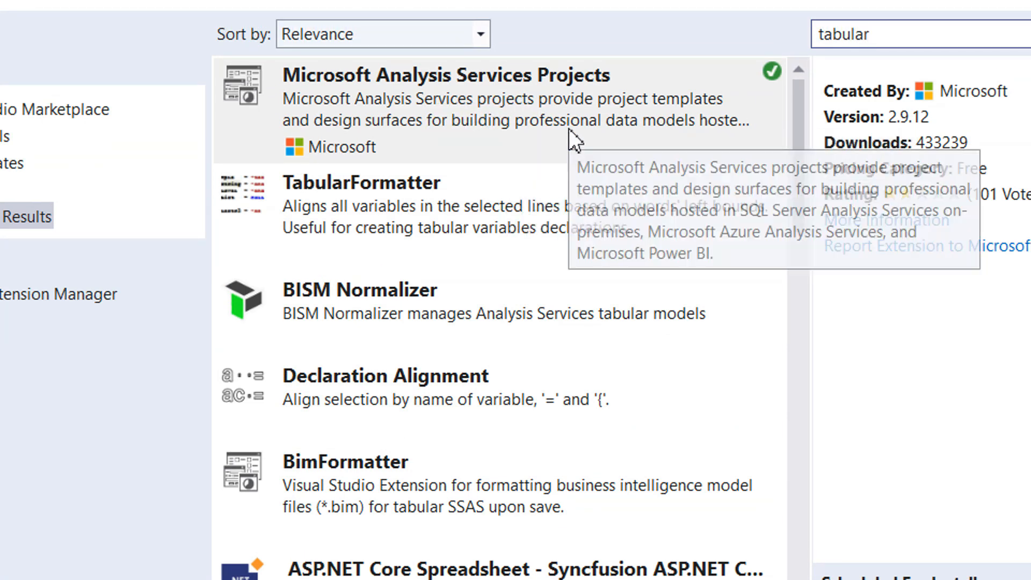
# Step: Inspect the Microsoft Analysis Services Projects and TabularFormatter extensions, then close Manage Extensions
pyautogui.click(554, 121)
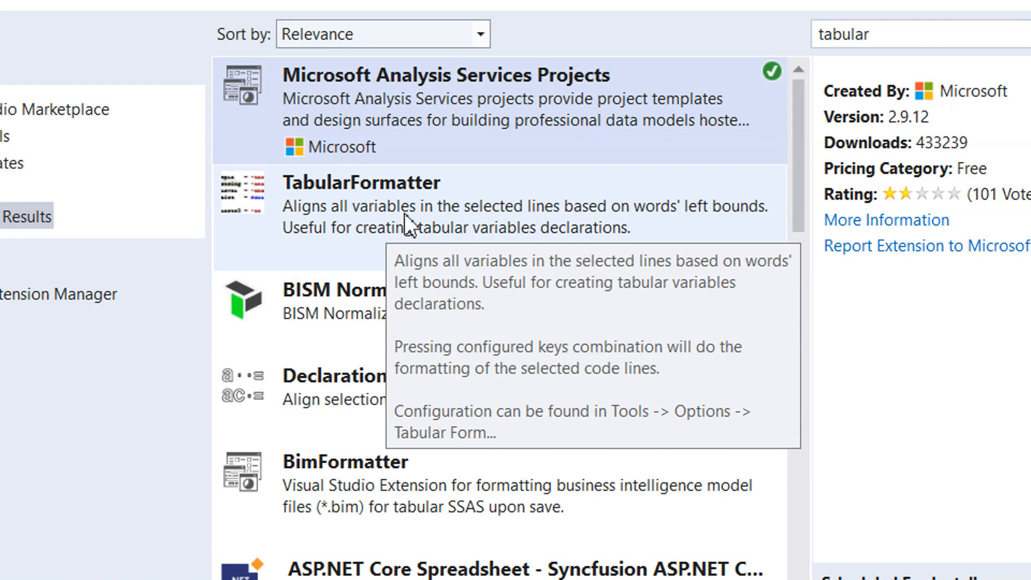
pyautogui.click(405, 213)
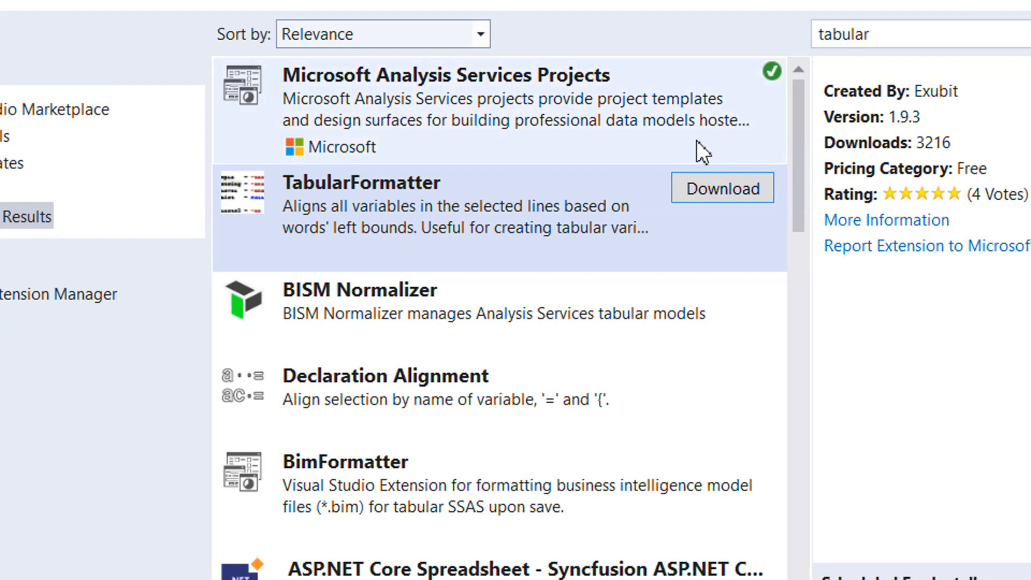
pyautogui.moveTo(771, 76)
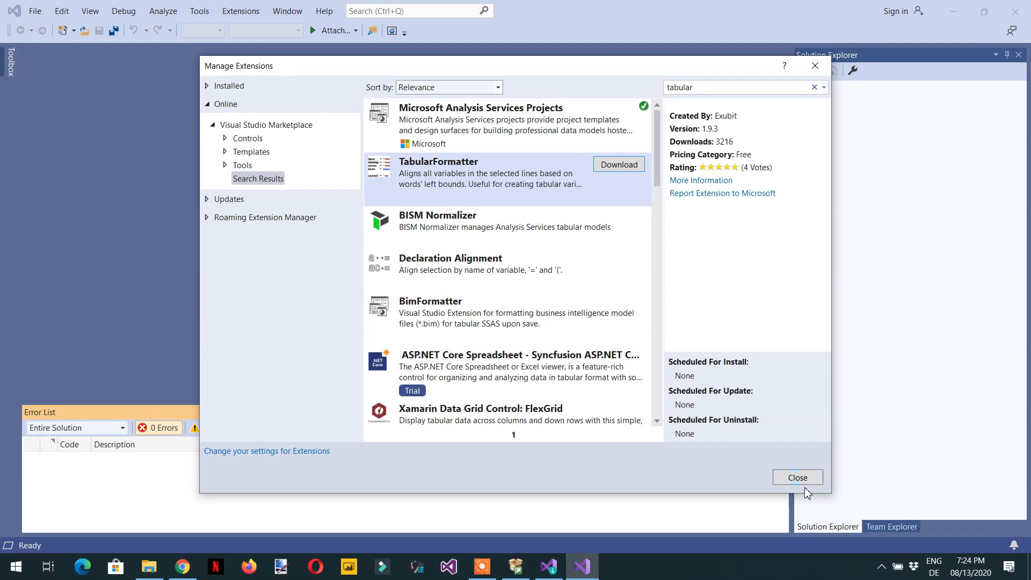
pyautogui.click(903, 523)
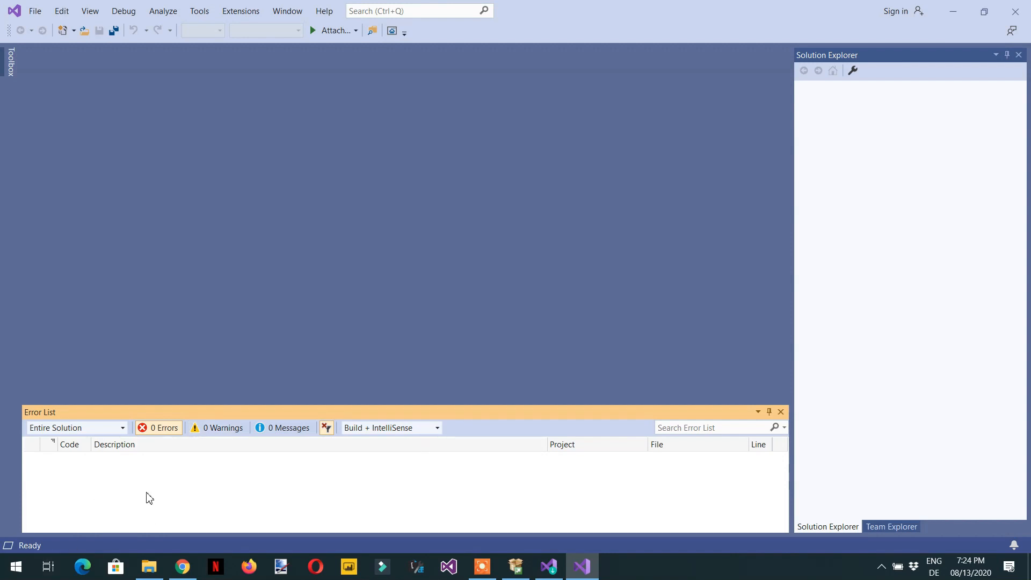
# Step: Search Start for ssms and launch Microsoft SQL Server Management Studio 18
pyautogui.press('super')
pyautogui.write('ssm')
pyautogui.write('s')
pyautogui.press('BackSpace')
pyautogui.write('ms')
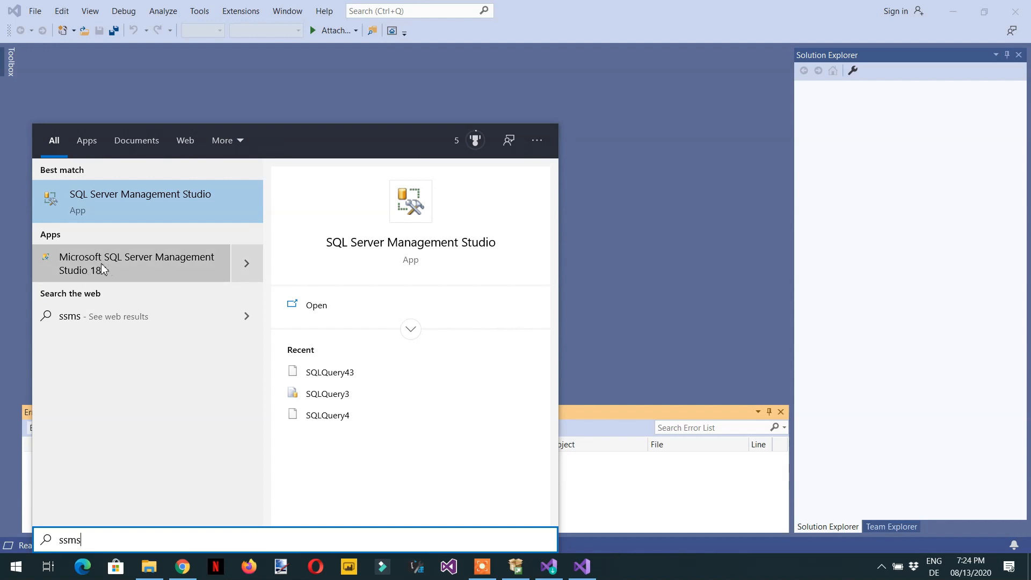
pyautogui.click(163, 269)
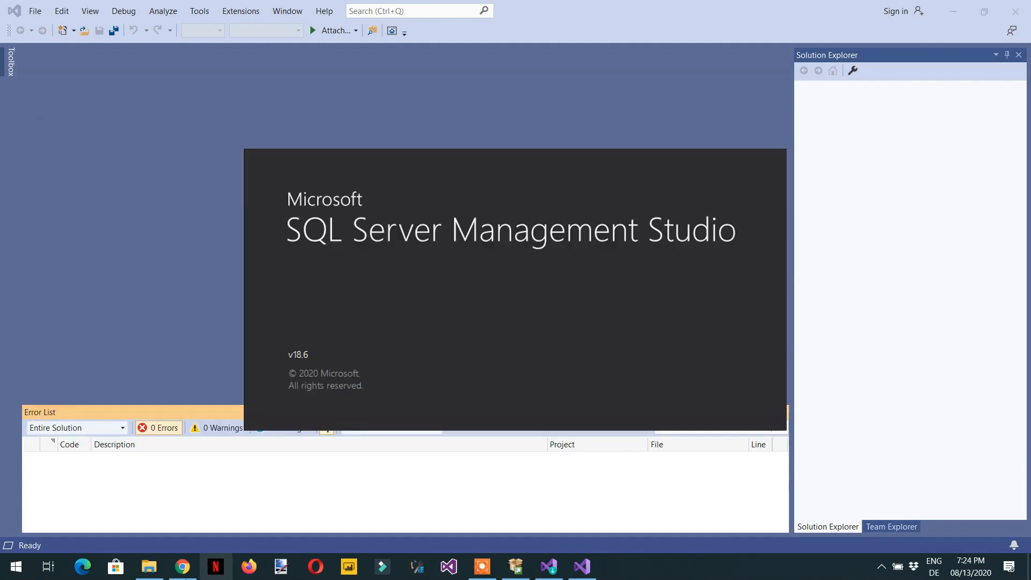
# Step: Switch to the browser and close the Visual Studio sign-up popup
pyautogui.click(155, 573)
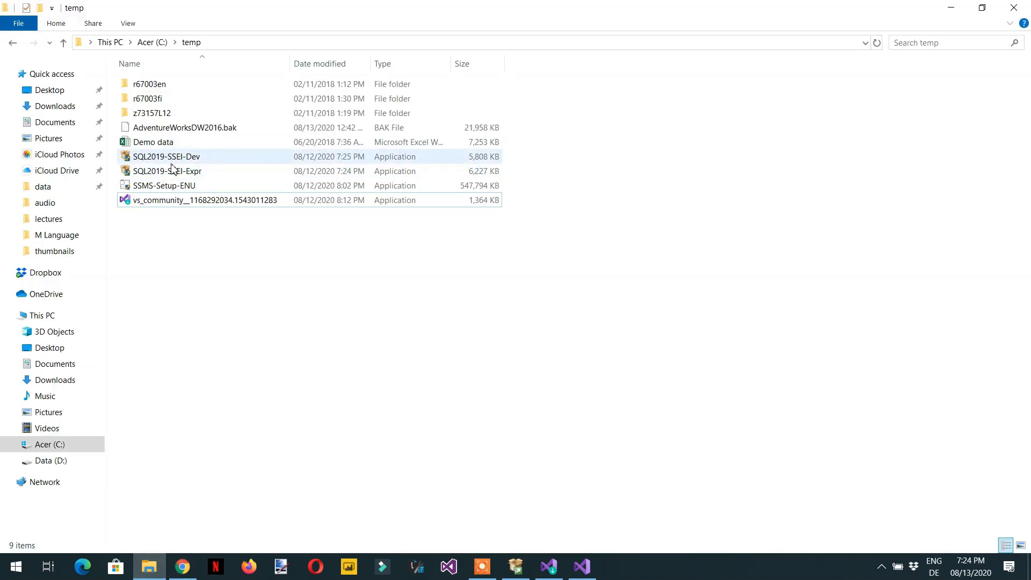
pyautogui.click(163, 204)
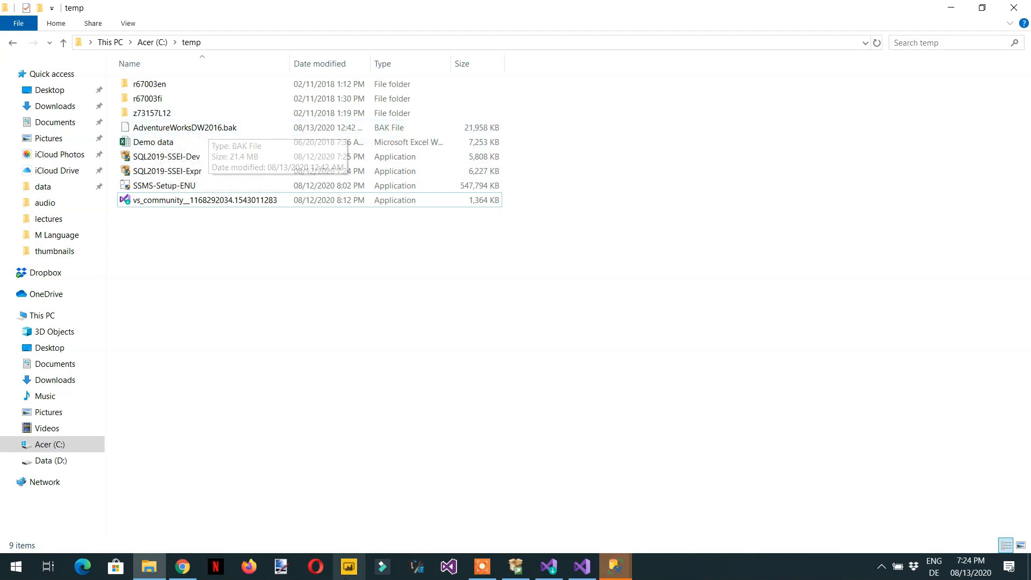
pyautogui.click(182, 566)
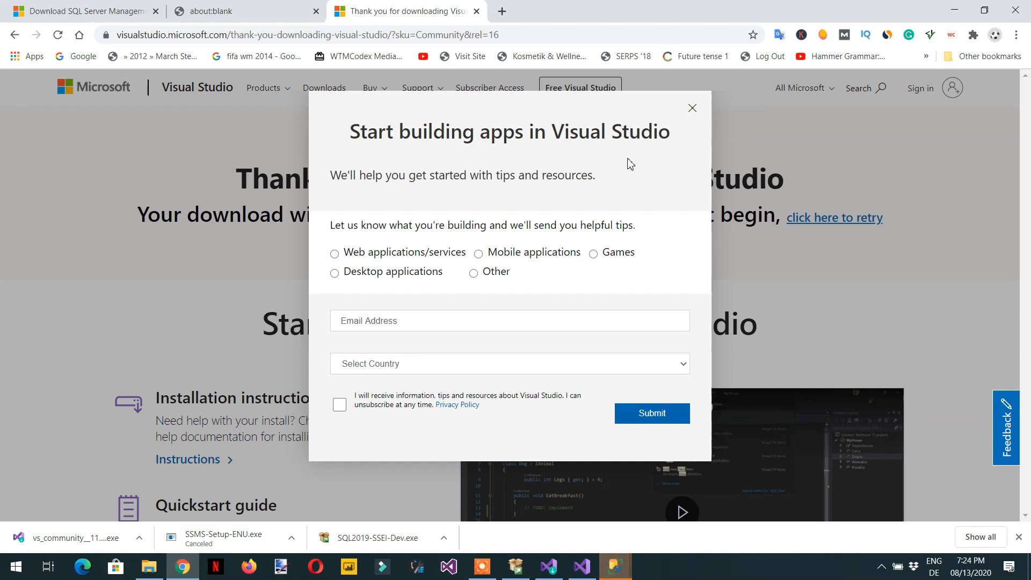
pyautogui.click(693, 108)
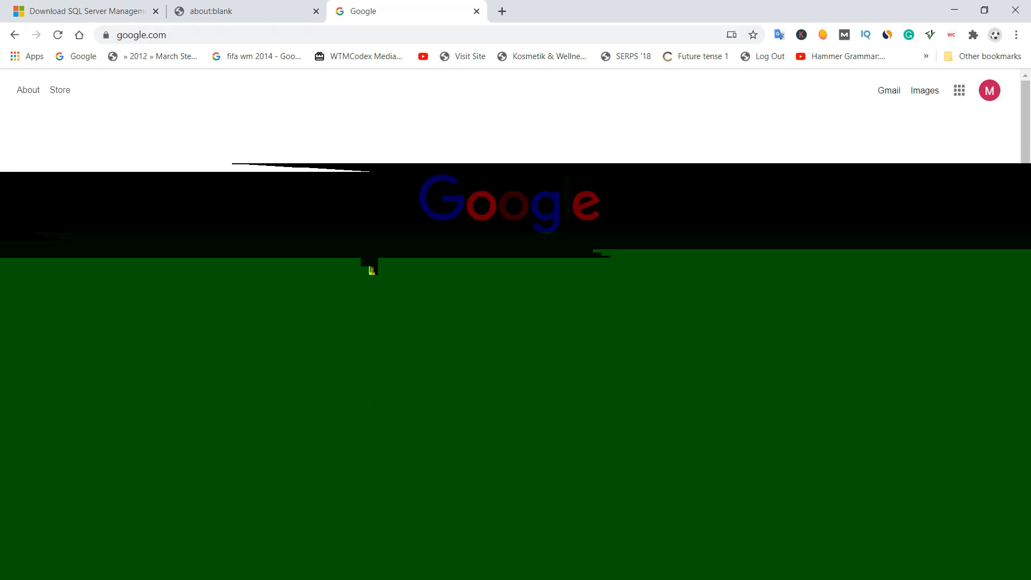
# Step: Search Google for adventureworksdw2016 and download AdventureWorksDW2016.bak from the GitHub result
pyautogui.write('turw')
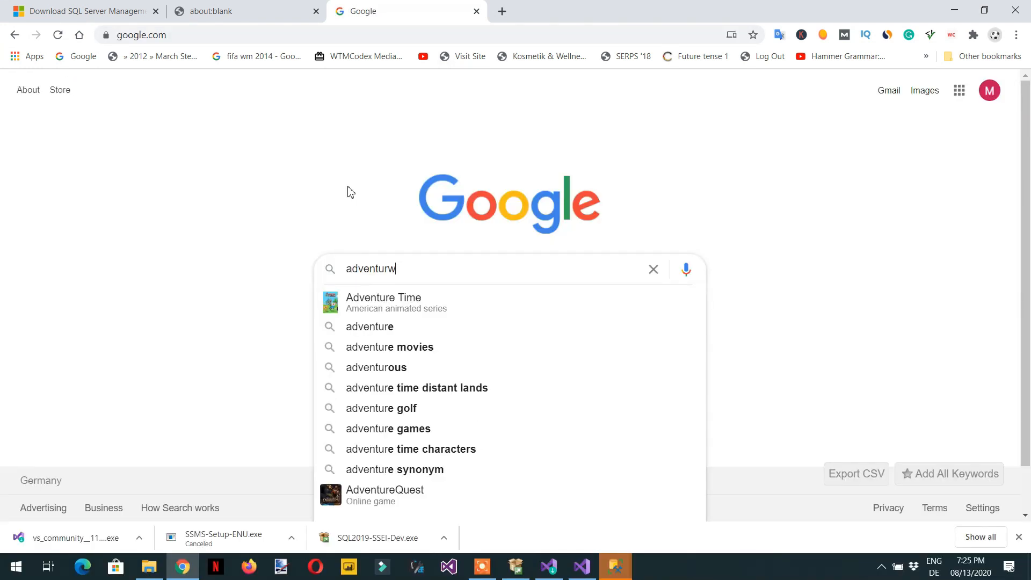
pyautogui.write('or')
pyautogui.press('Down')
pyautogui.write('d')
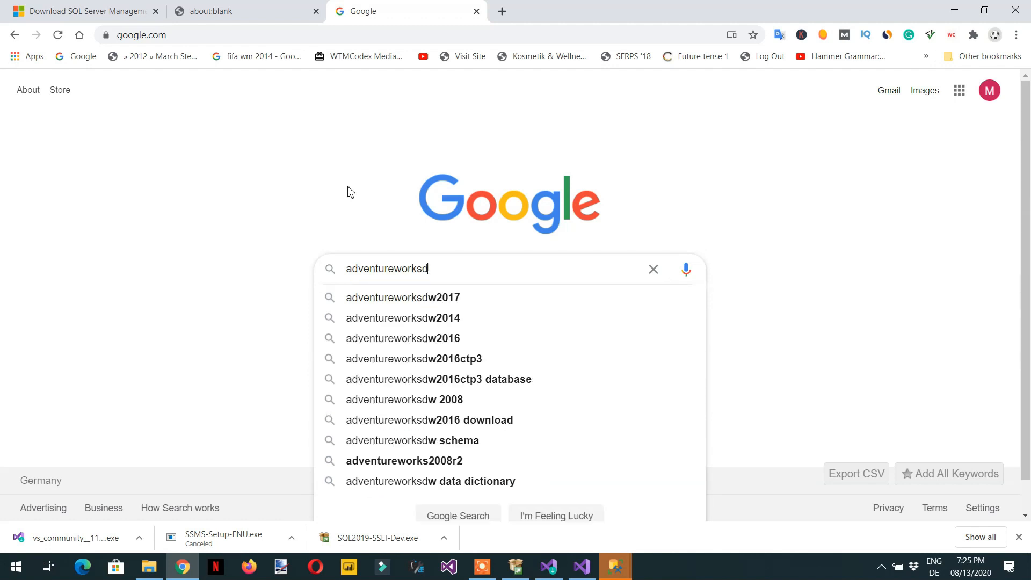
pyautogui.write('w')
pyautogui.press('Down')
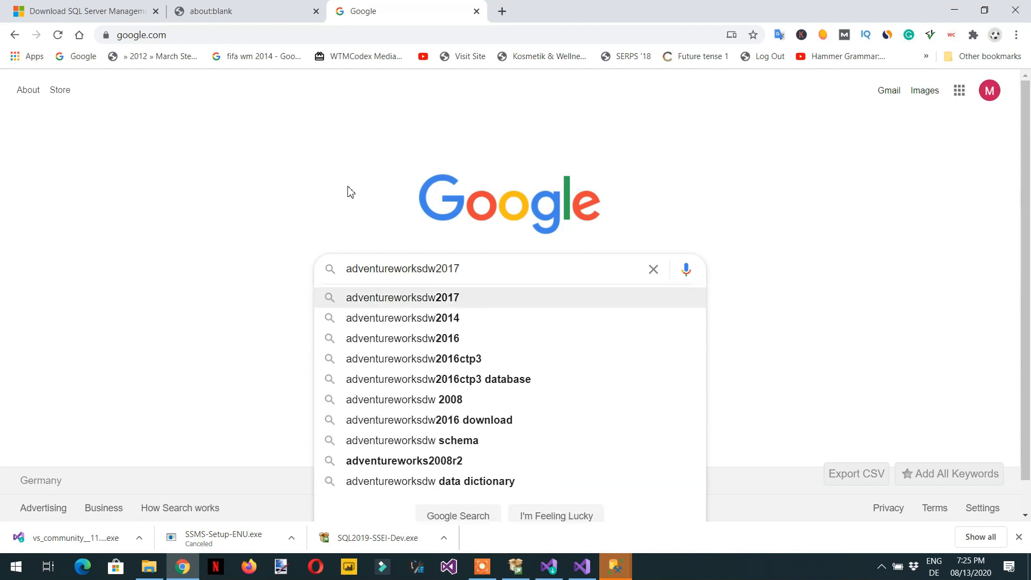
pyautogui.press('BackSpace')
pyautogui.write('6')
pyautogui.press('Return')
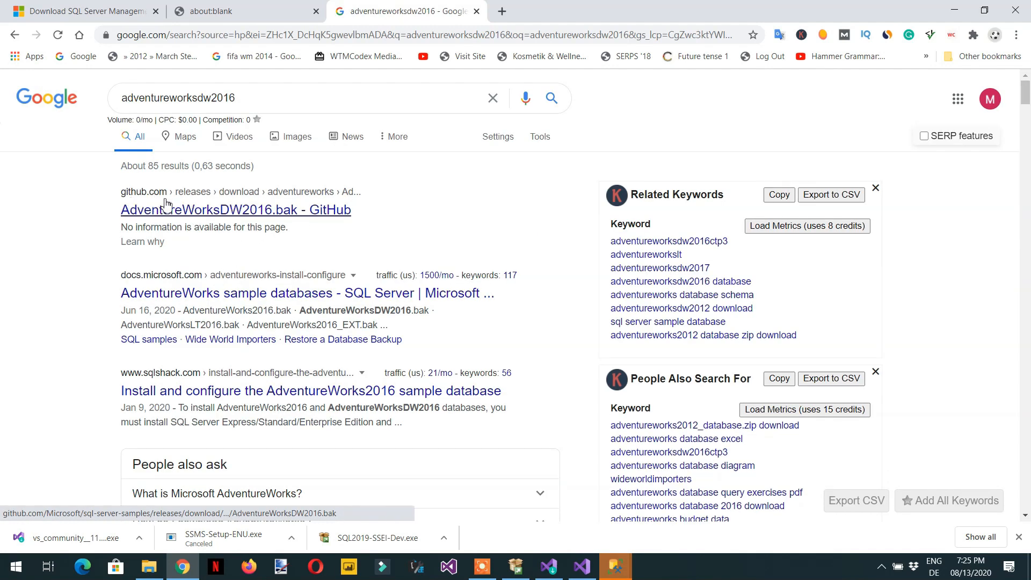
pyautogui.click(254, 216)
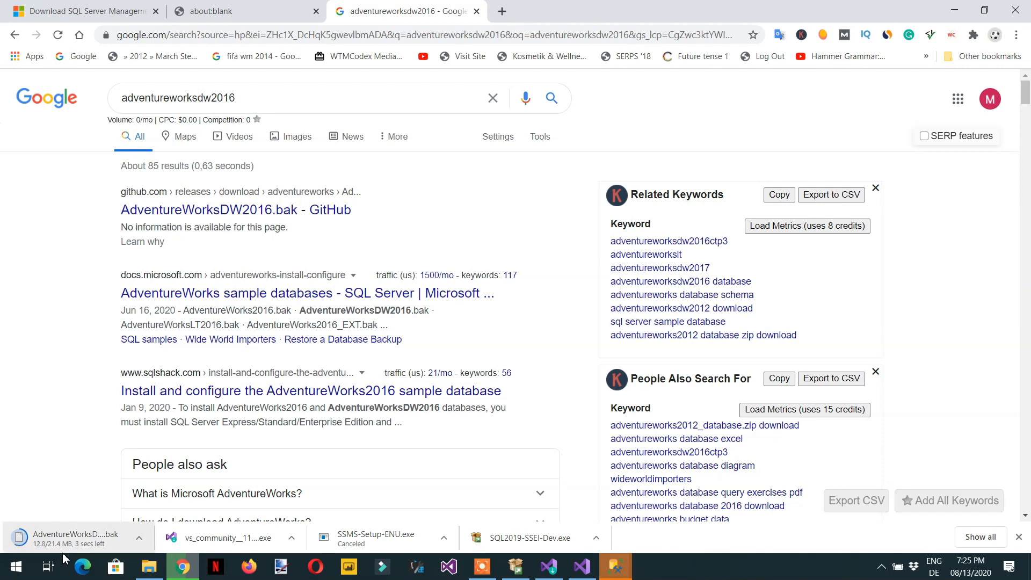
# Step: Switch to the SQL Server Management Studio Connect to Server window
pyautogui.click(148, 567)
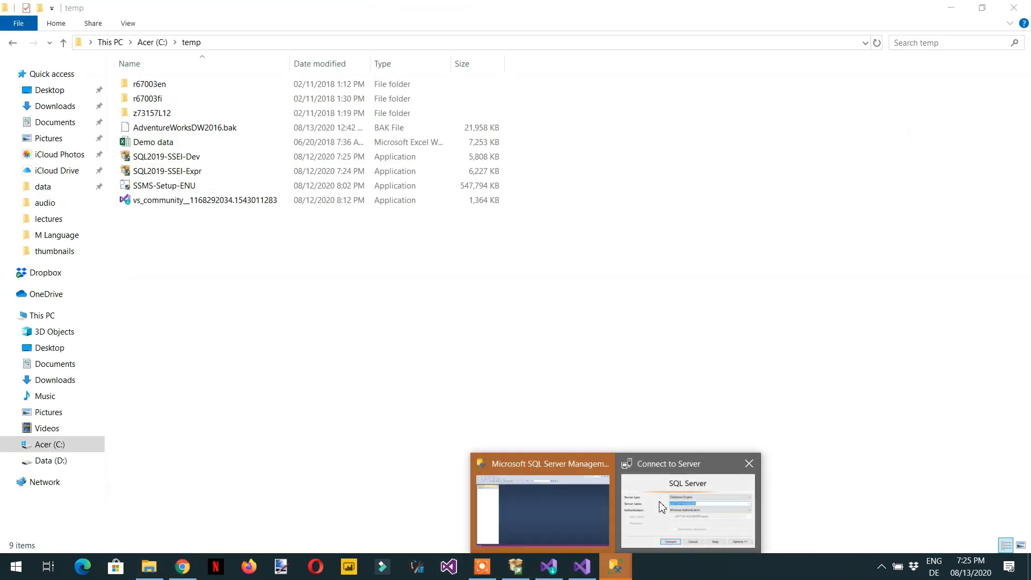
pyautogui.click(662, 496)
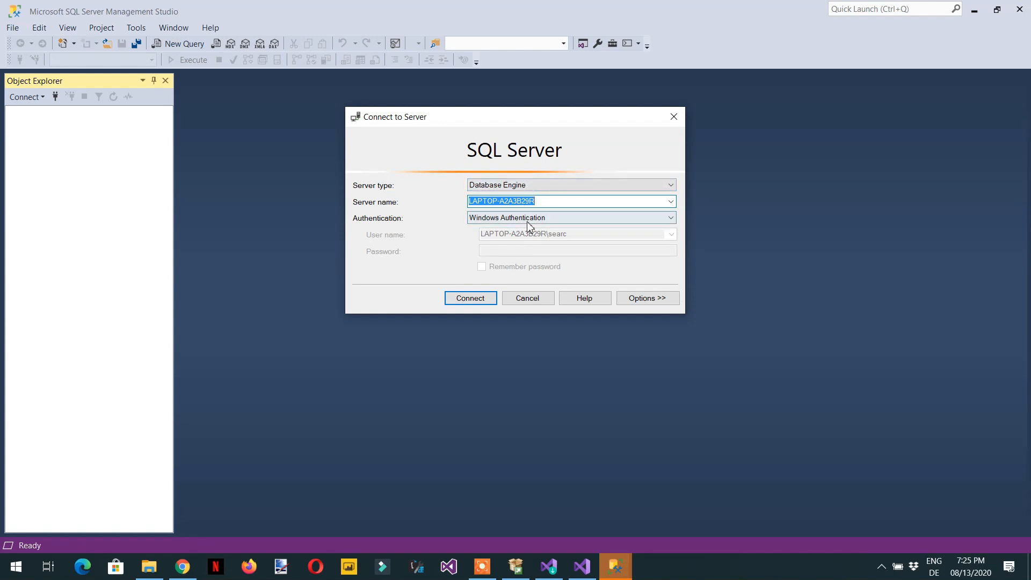
# Step: Connect to the local database engine with Windows Authentication and expand the Databases folder
pyautogui.click(464, 306)
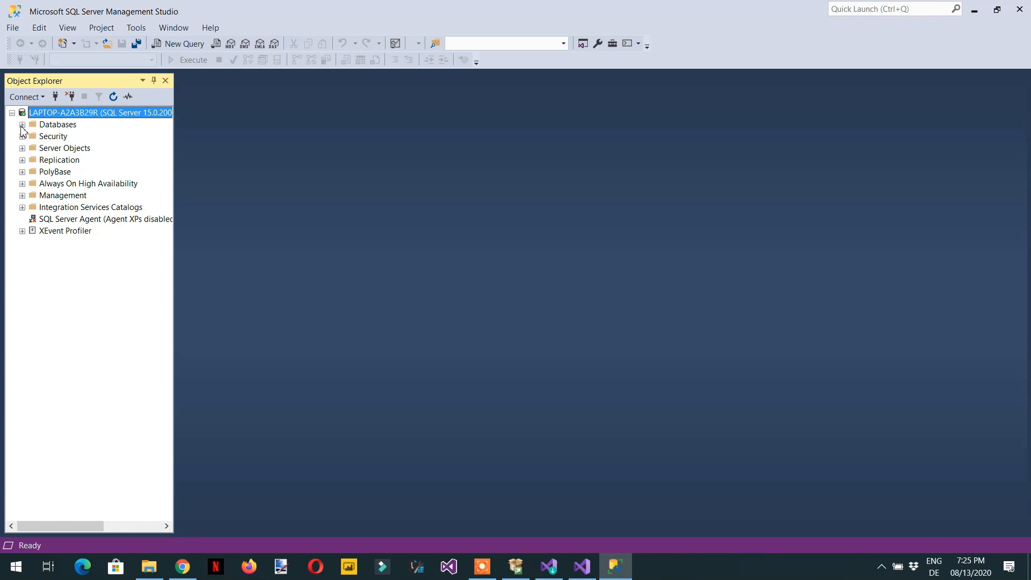
pyautogui.click(22, 125)
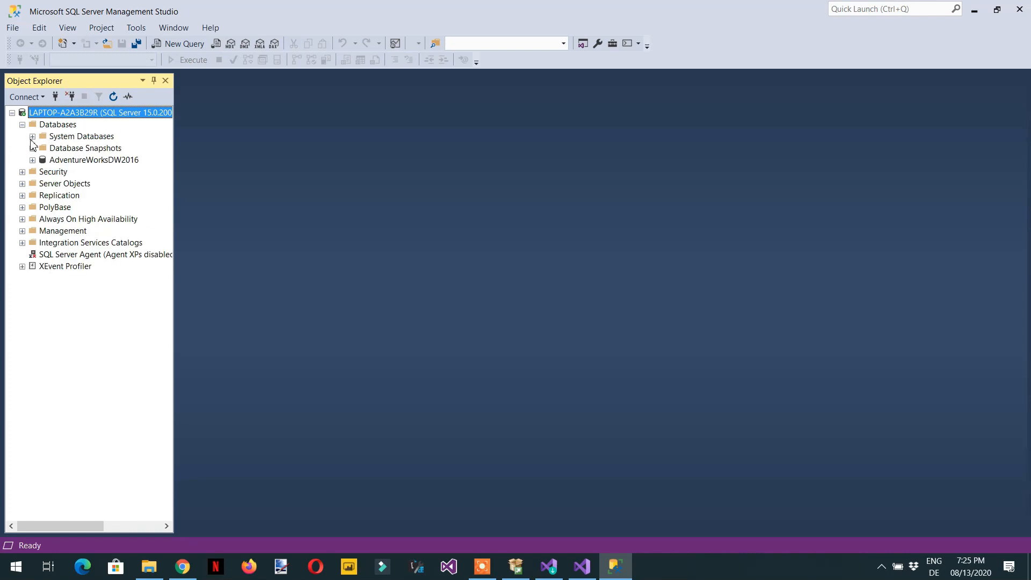
# Step: Delete the existing AdventureWorksDW2016 database from the server
pyautogui.rightClick(91, 160)
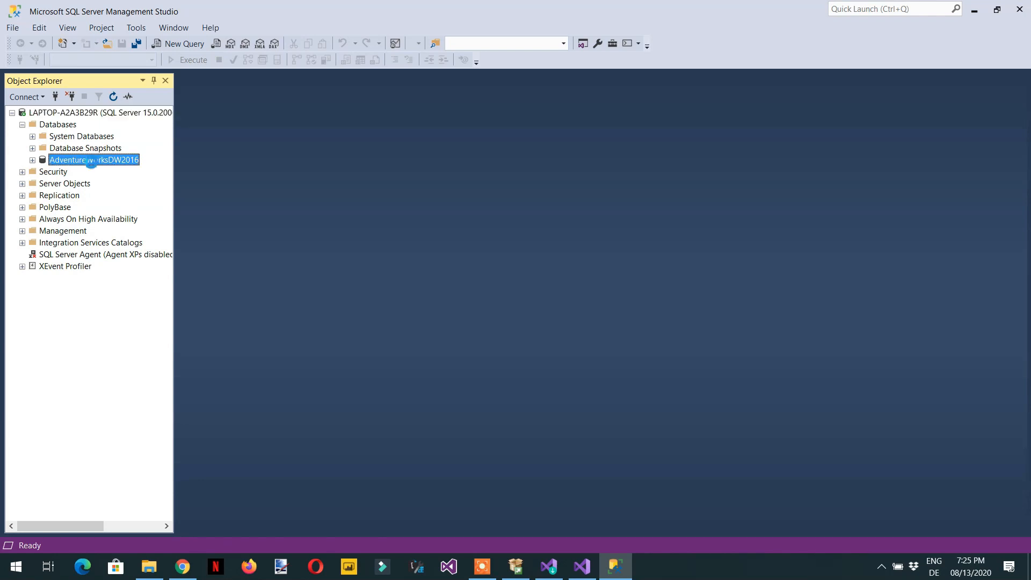
pyautogui.click(154, 314)
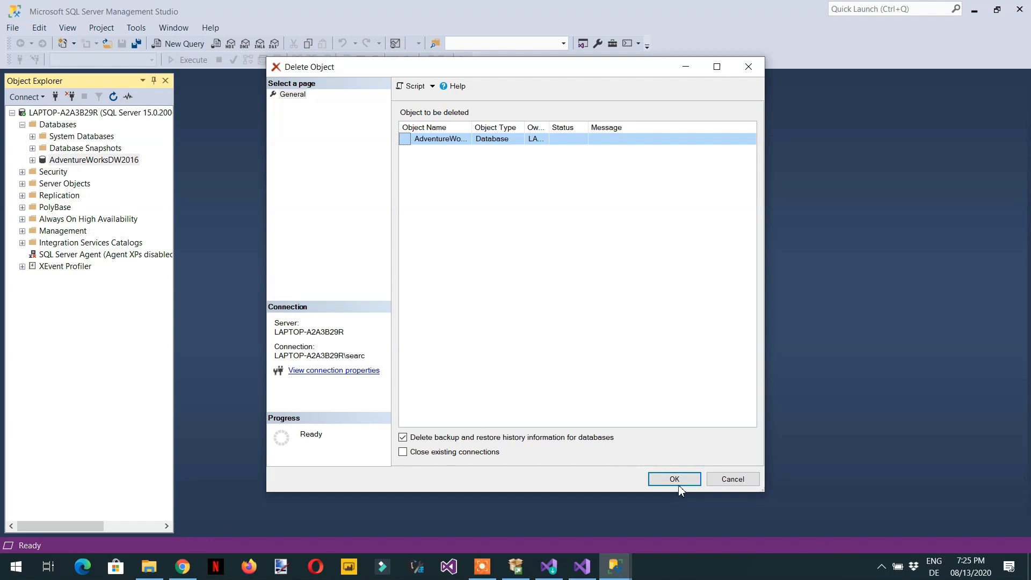
pyautogui.click(677, 482)
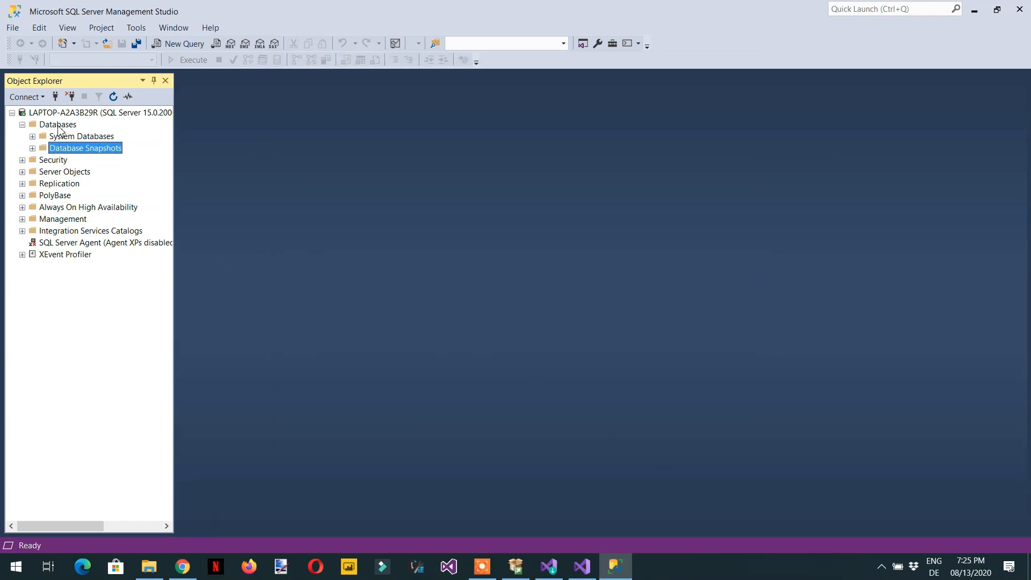
# Step: Start a database restore from a device and select the AdventureWorksDW2016.bak backup file in the Backup folder
pyautogui.rightClick(61, 127)
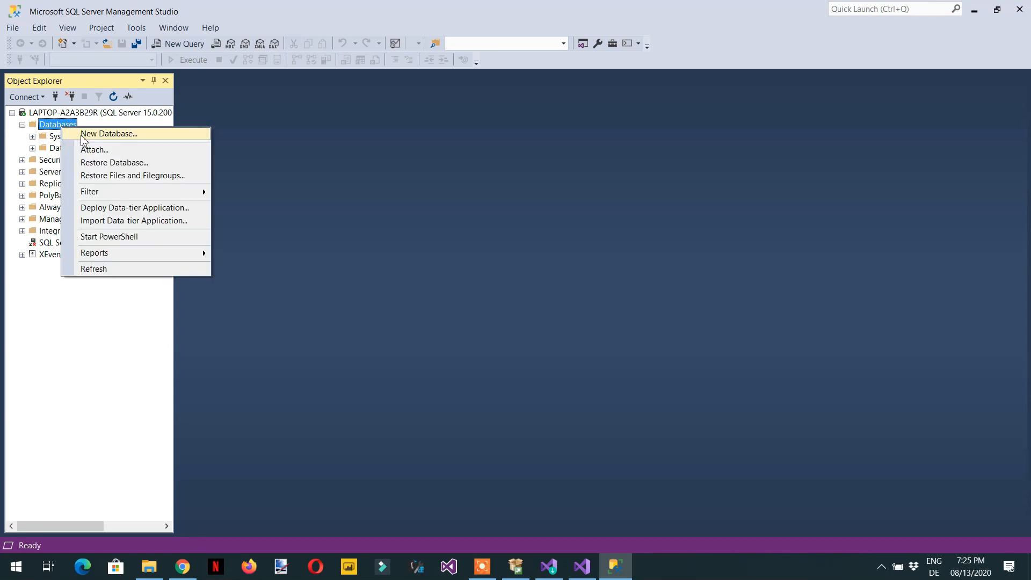
pyautogui.click(479, 308)
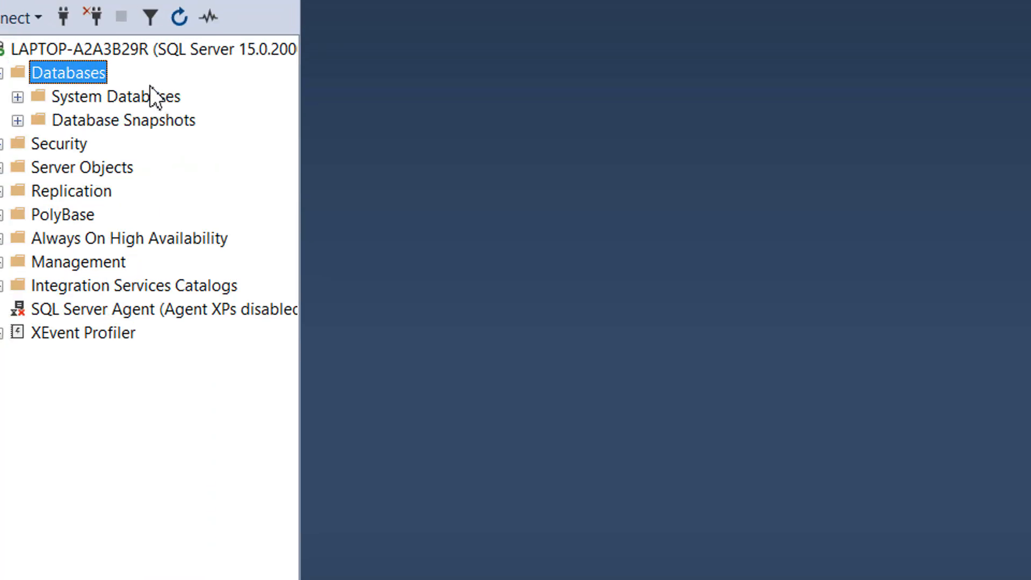
pyautogui.rightClick(138, 92)
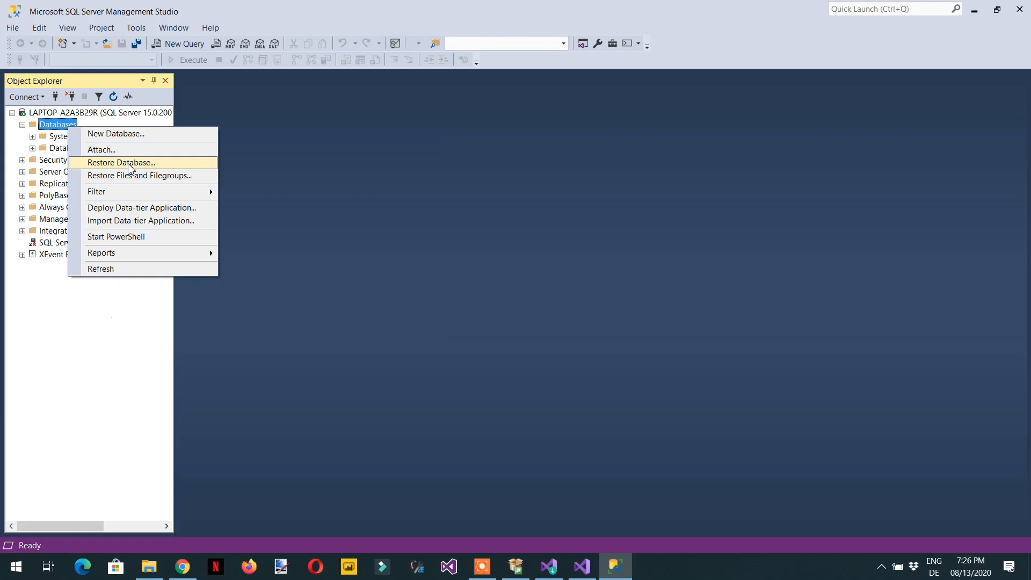
pyautogui.click(257, 162)
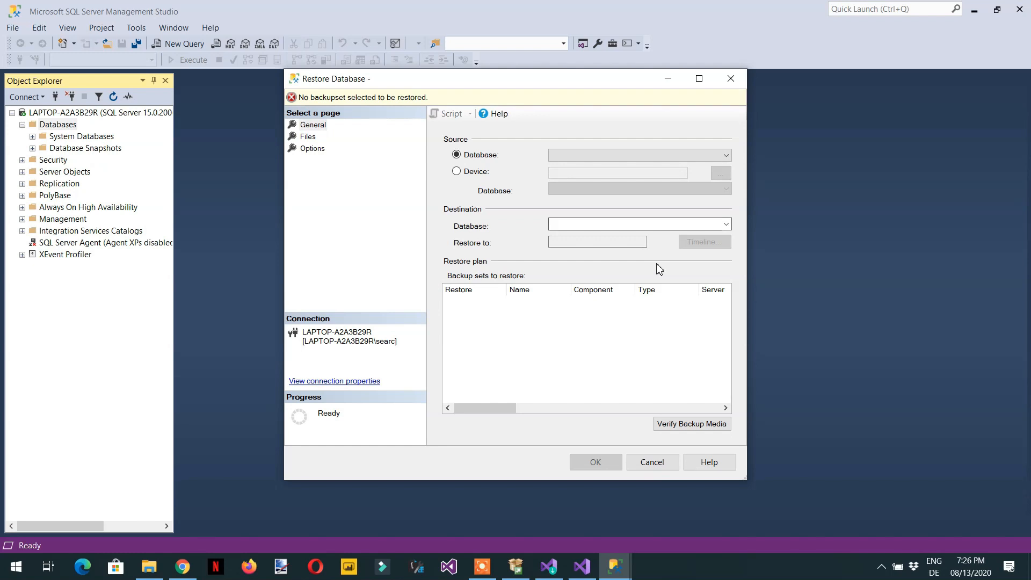
pyautogui.click(457, 171)
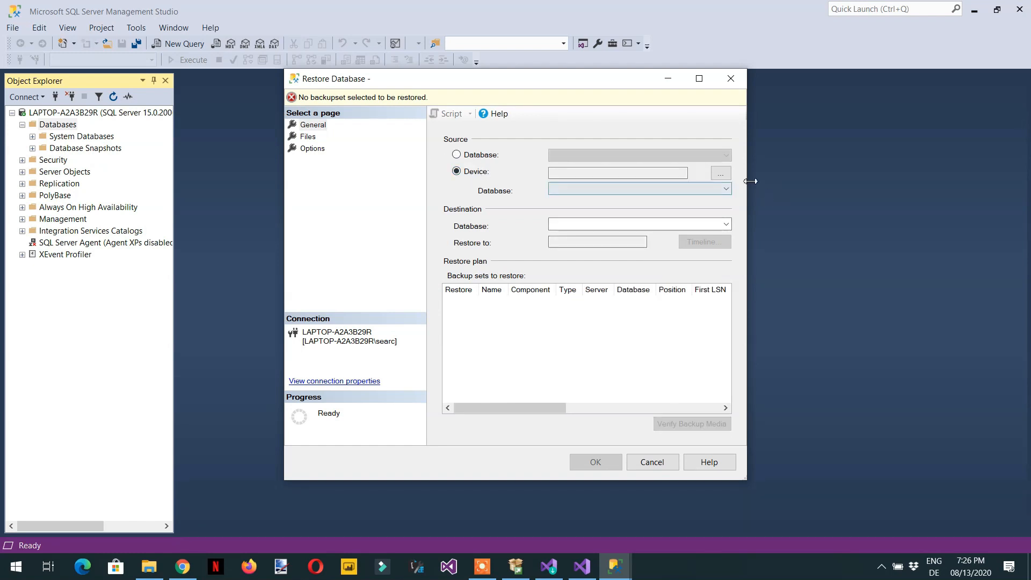
pyautogui.click(722, 175)
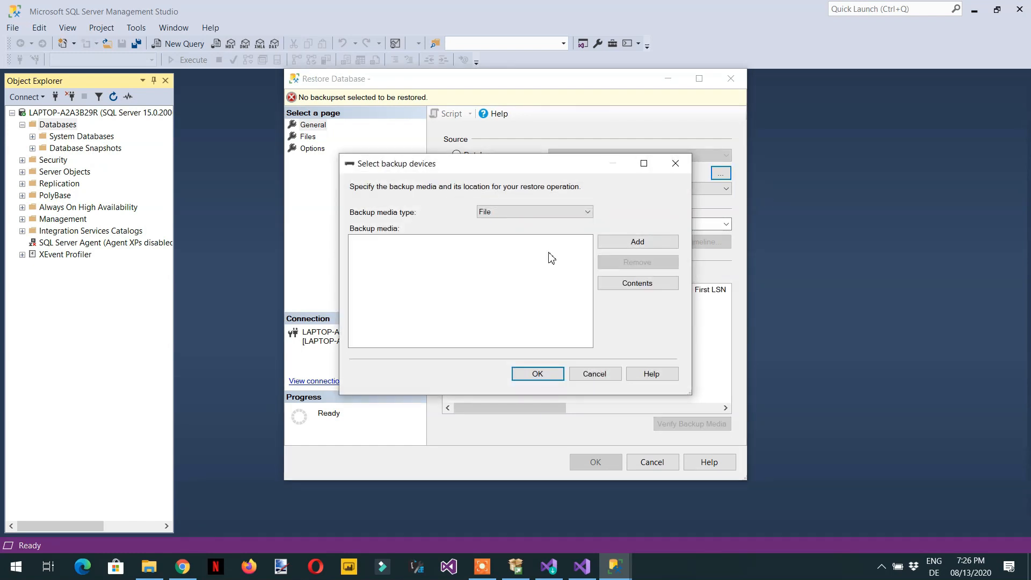
pyautogui.click(633, 248)
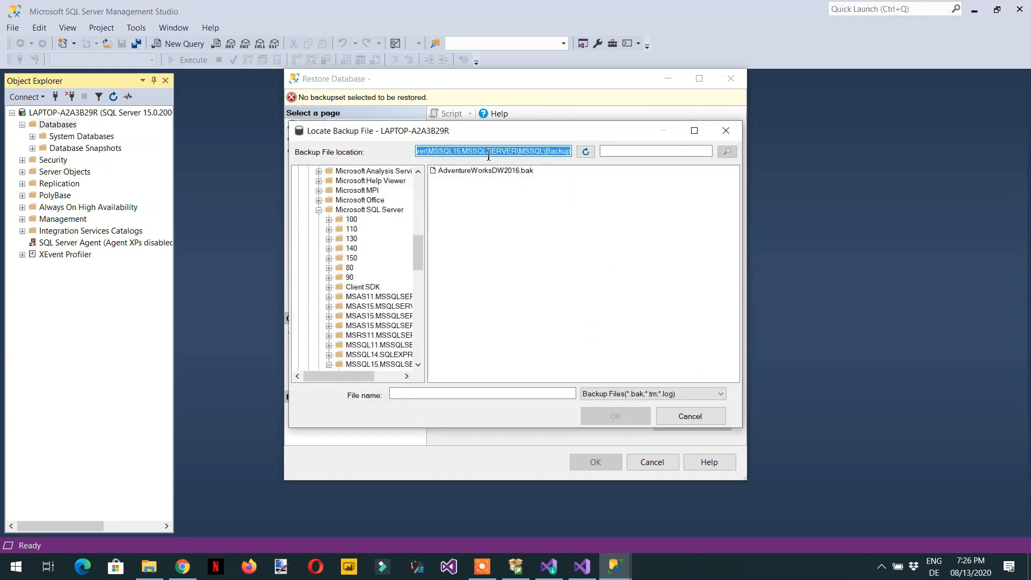
pyautogui.click(463, 173)
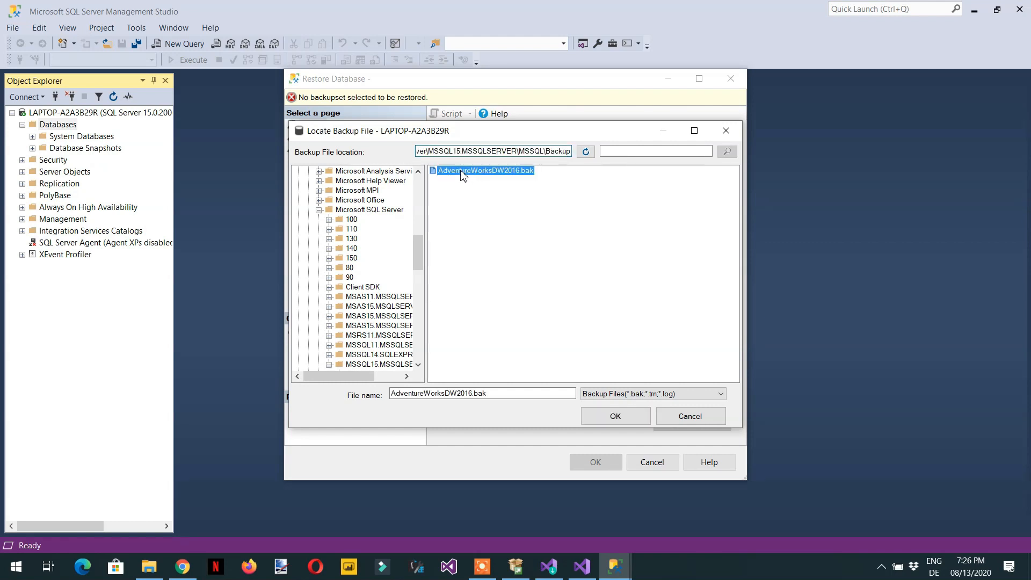
# Step: Copy the backup file location path and open that Backup folder in File Explorer
pyautogui.click(486, 151)
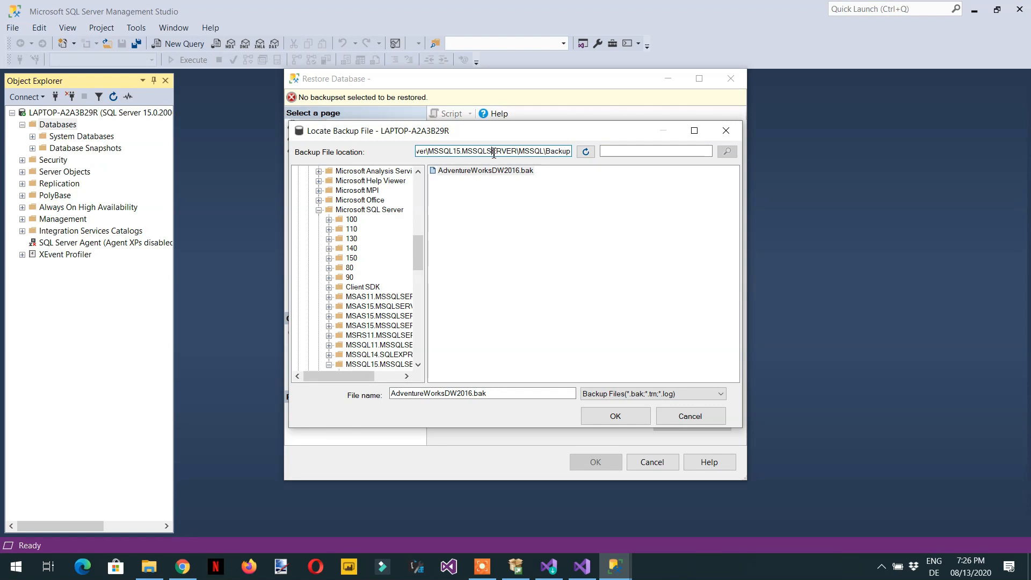
pyautogui.doubleClick(506, 152)
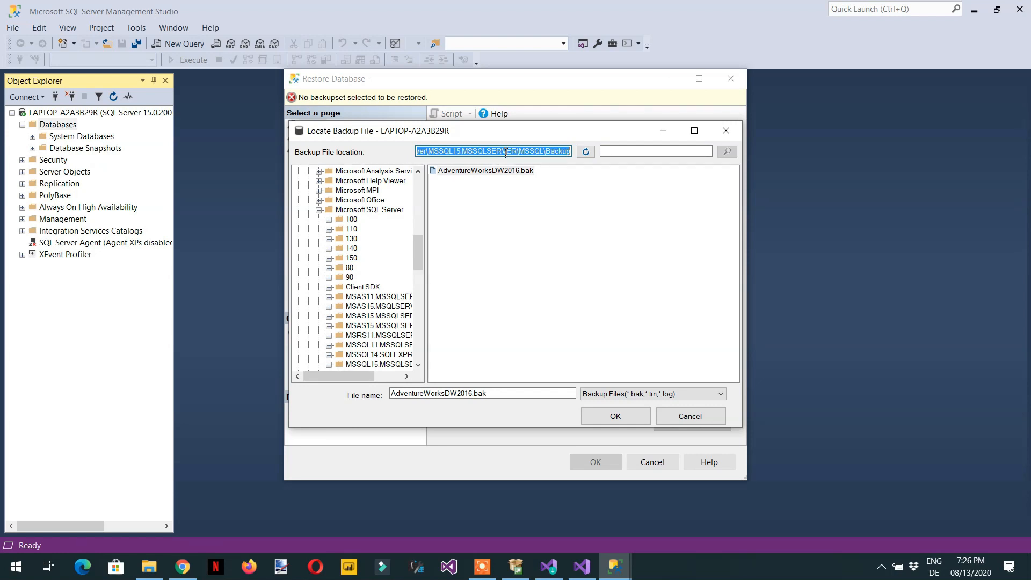
pyautogui.hotkey('alt', 'Tab')
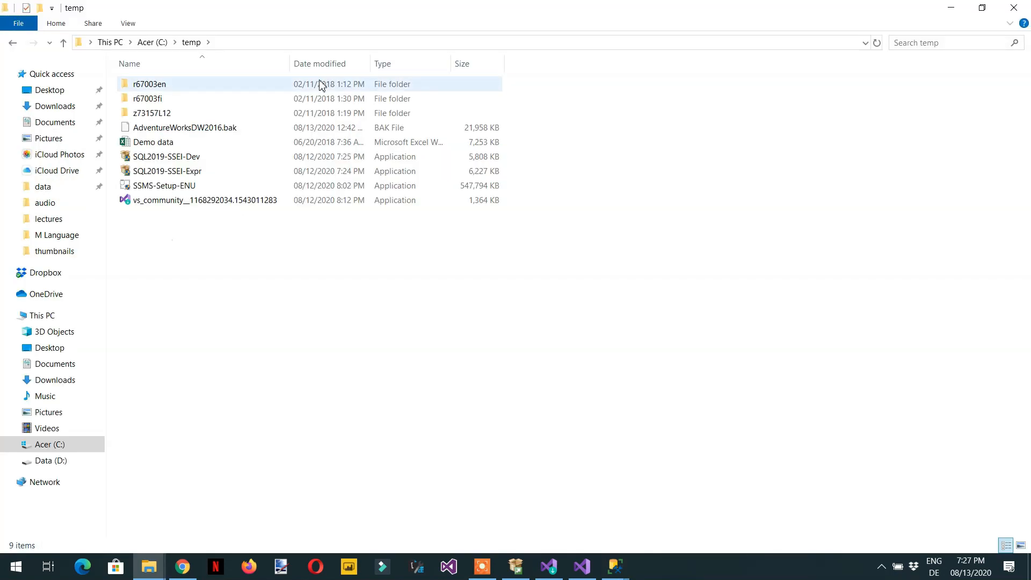
pyautogui.click(342, 43)
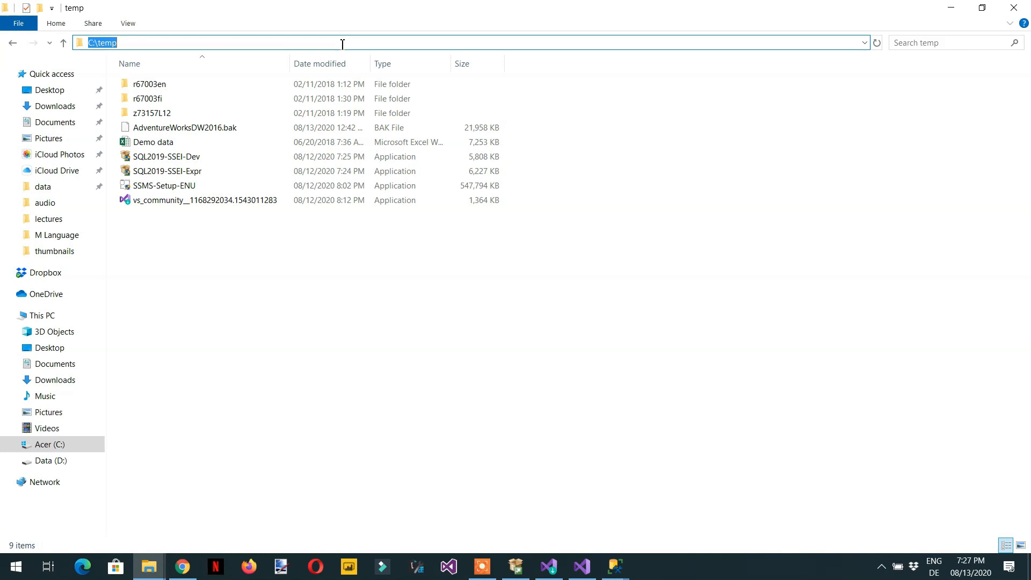
pyautogui.write('C:\\Program Files\\Microsoft SQL Server\\MSSQL15.MSSQLSERVER\\MSSQL\\Backup')
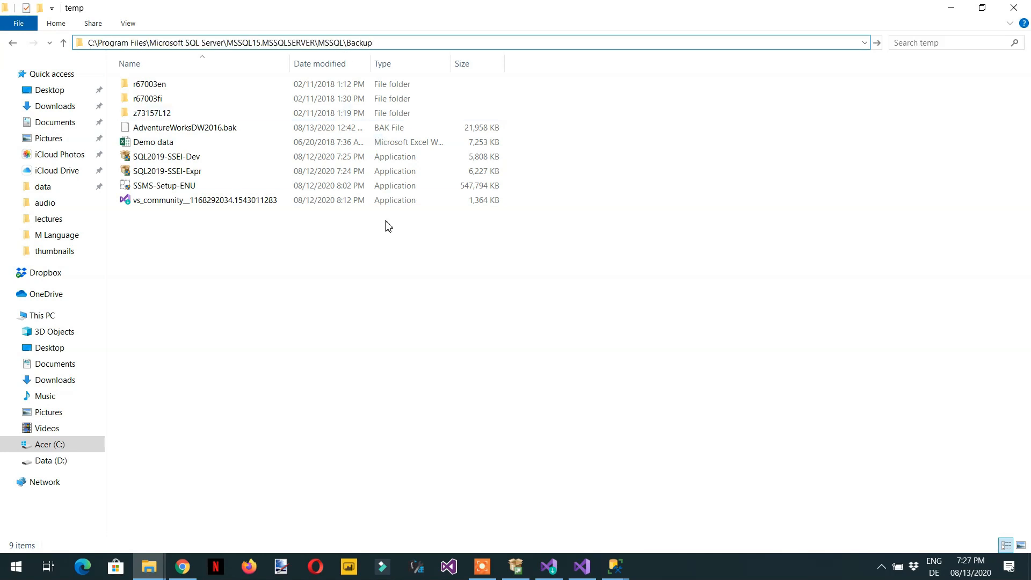
pyautogui.press('Return')
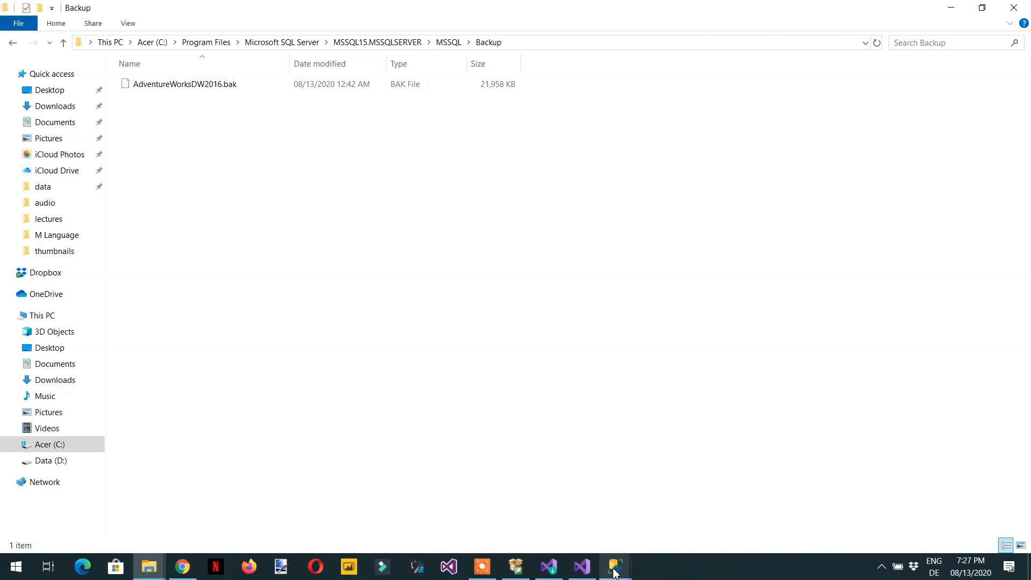
# Step: Return to the restore dialogs, confirm the AdventureWorksDW2016.bak file, and restore the AdventureWorksDW2016 database
pyautogui.moveTo(615, 572)
pyautogui.click(790, 510)
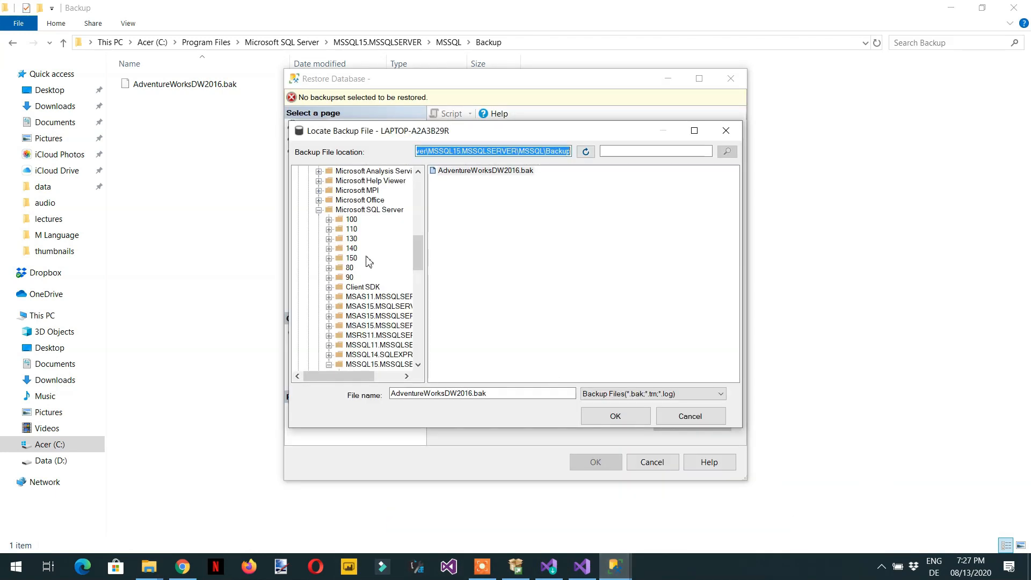
pyautogui.click(476, 205)
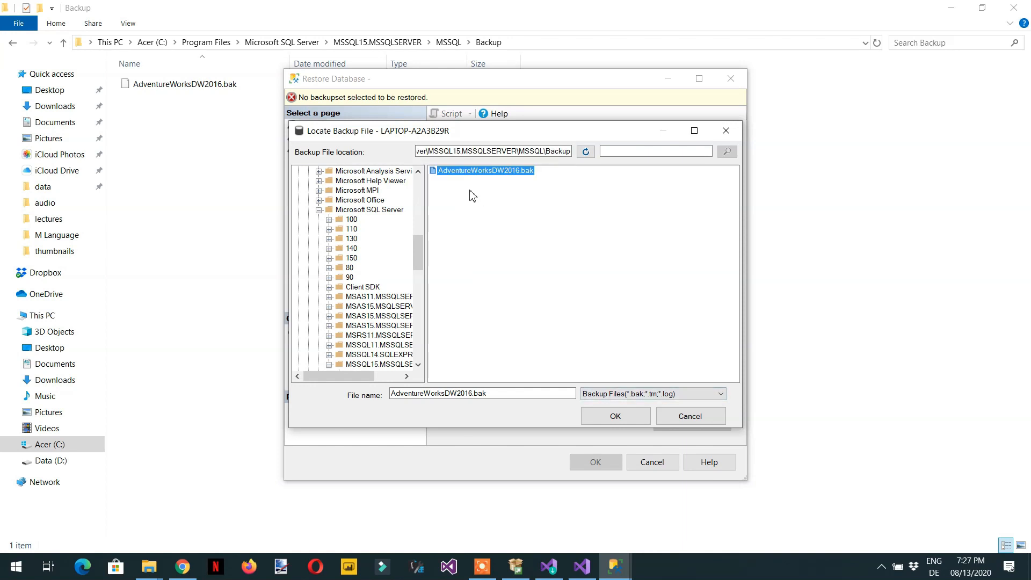
pyautogui.click(613, 416)
pyautogui.click(544, 375)
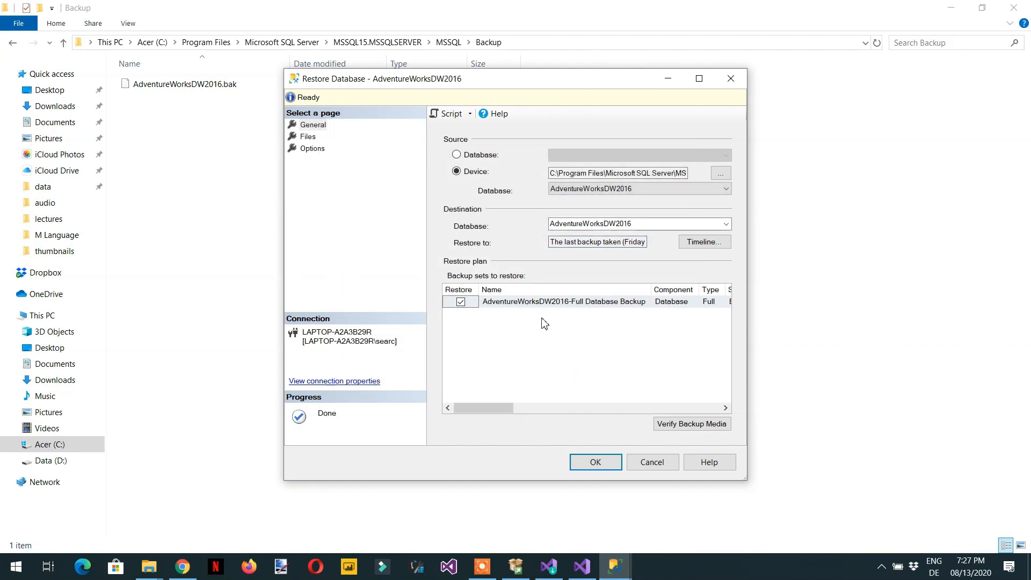
pyautogui.click(596, 462)
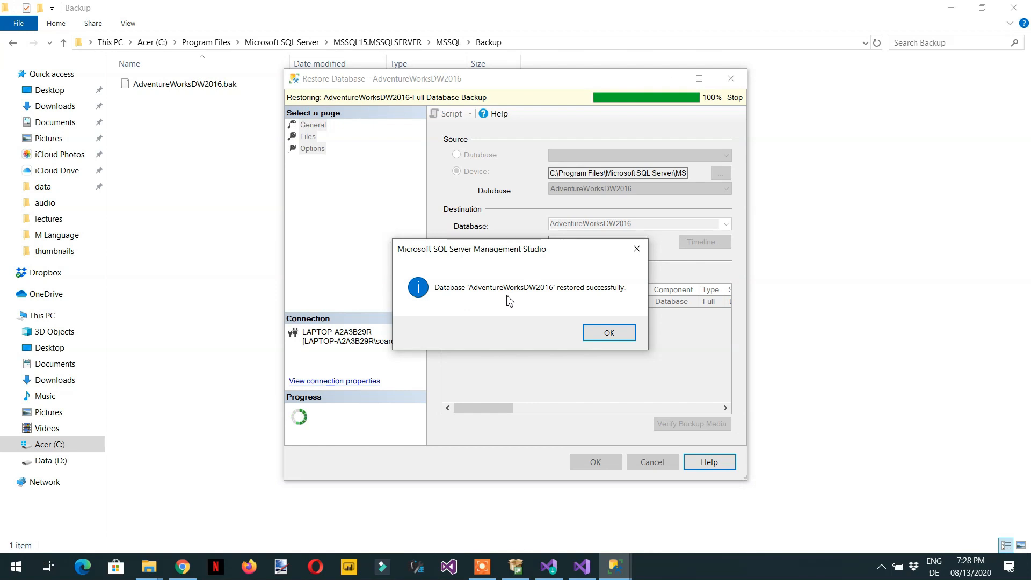
pyautogui.click(612, 335)
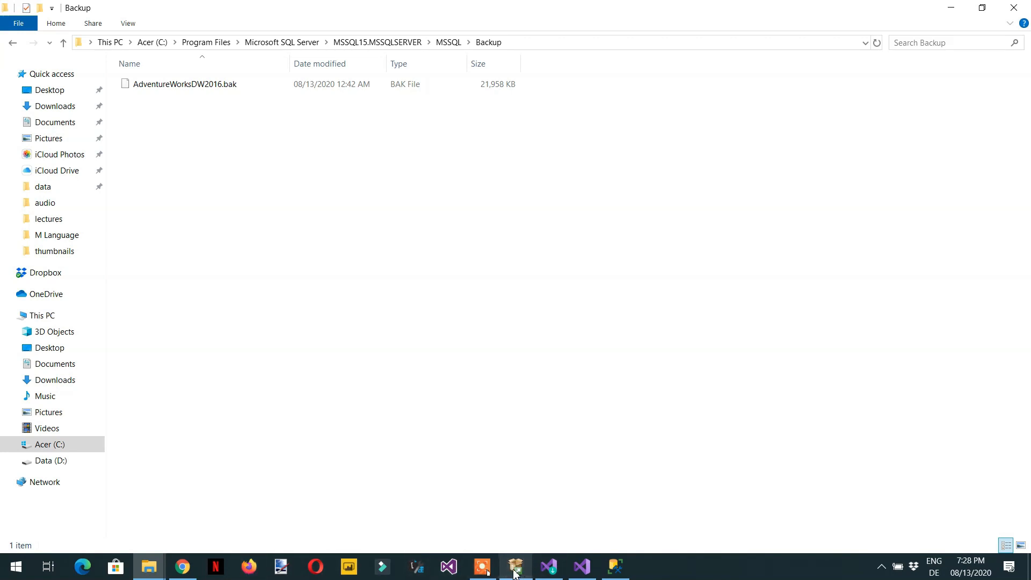
# Step: Refresh the Databases list and open a new query window against AdventureWorksDW2016
pyautogui.click(615, 567)
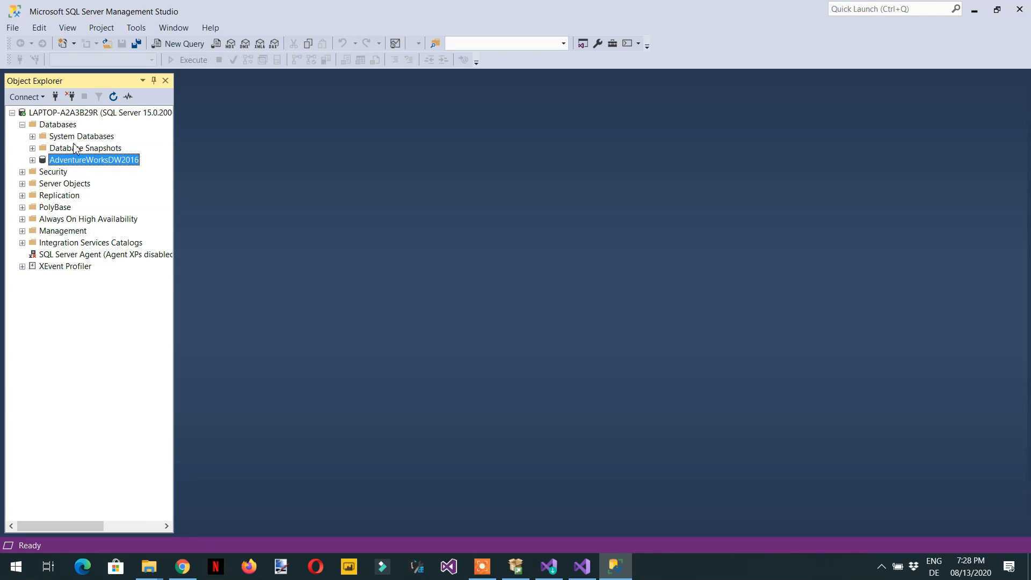
pyautogui.rightClick(62, 127)
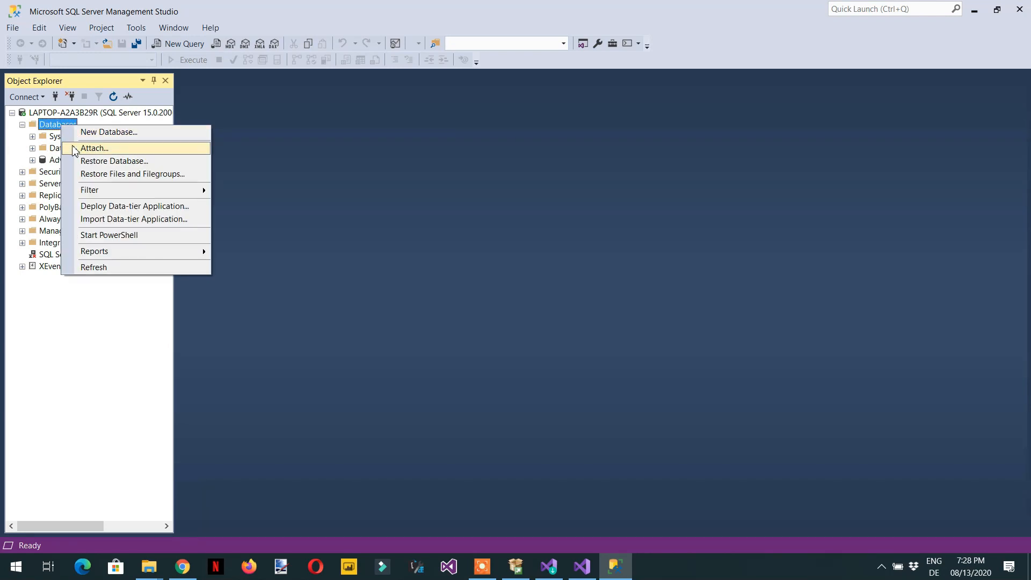
pyautogui.click(105, 267)
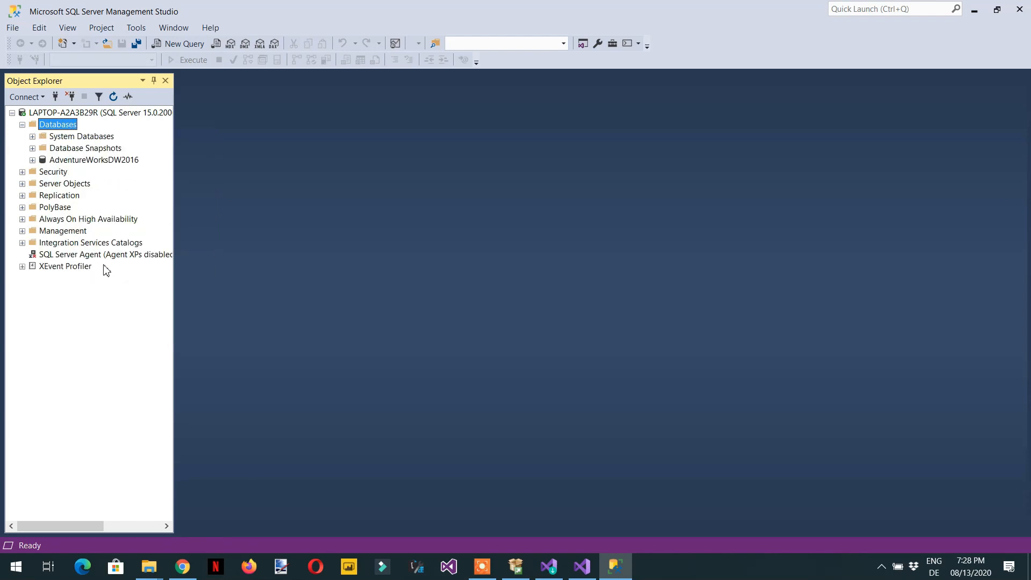
pyautogui.click(75, 162)
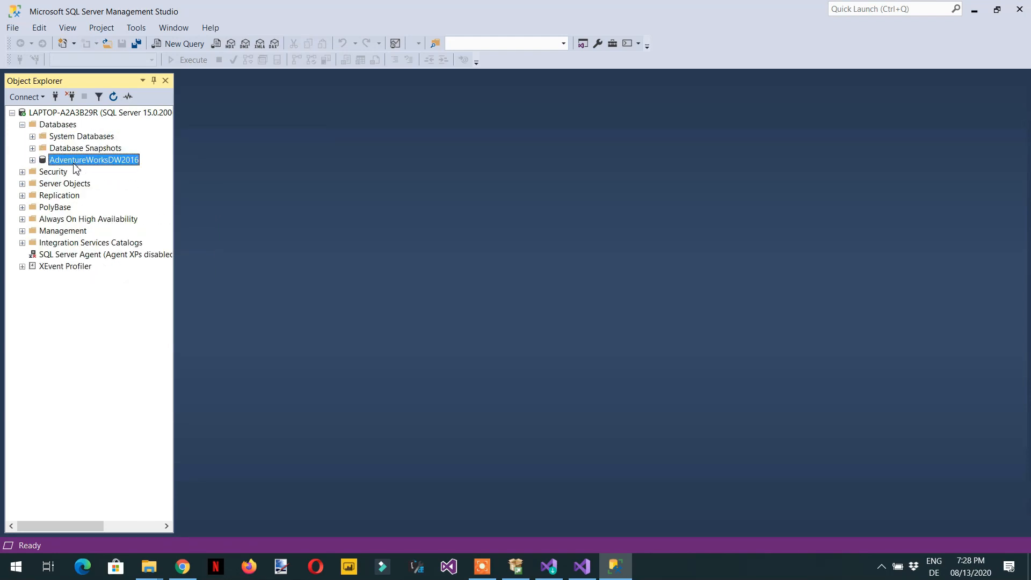
pyautogui.click(179, 44)
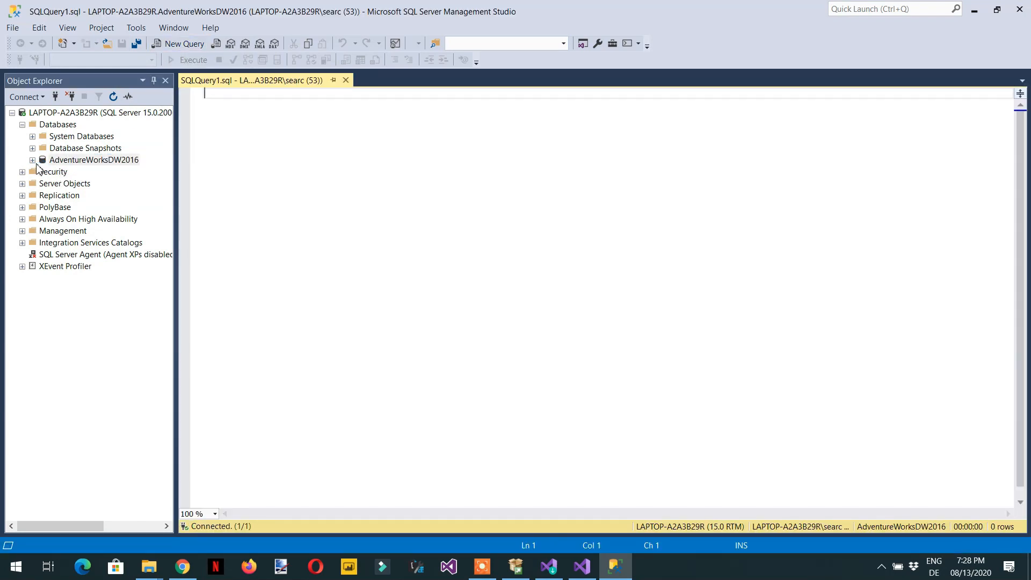
# Step: Expand the database's tables, insert dbo.DimEmployee into the editor, and run select * from [dbo].[DimEmployee]
pyautogui.click(32, 160)
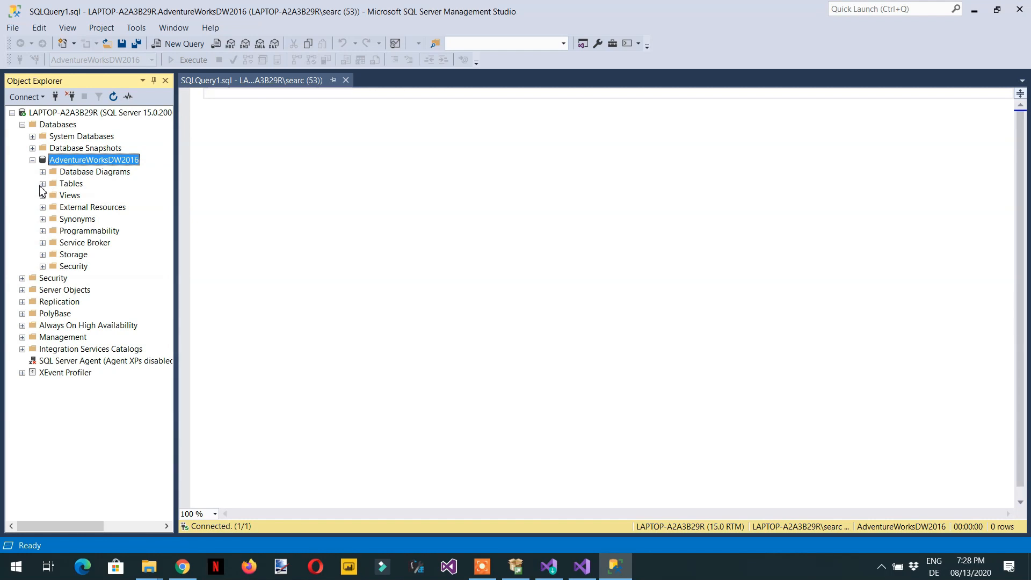
pyautogui.click(42, 184)
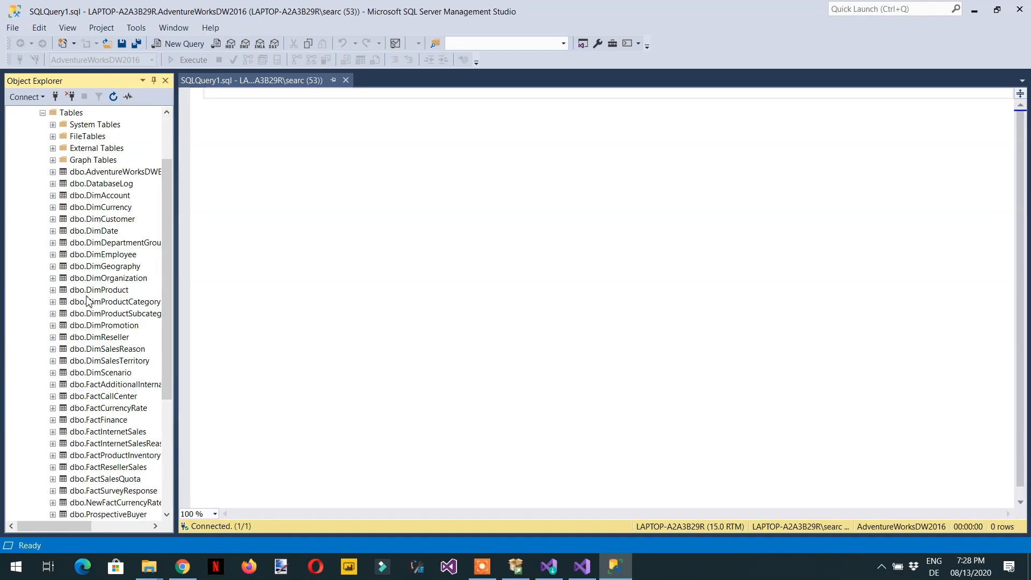
pyautogui.moveTo(99, 260); pyautogui.dragTo(354, 228)
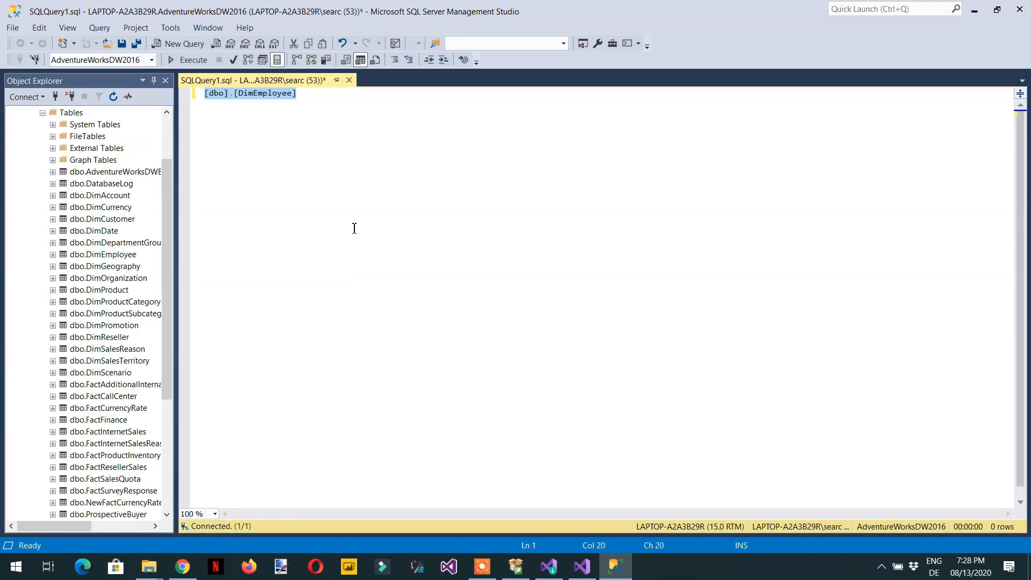
pyautogui.press('Home')
pyautogui.write('s')
pyautogui.write('elect *')
pyautogui.write(' fron')
pyautogui.press('BackSpace')
pyautogui.press('BackSpace')
pyautogui.write('m')
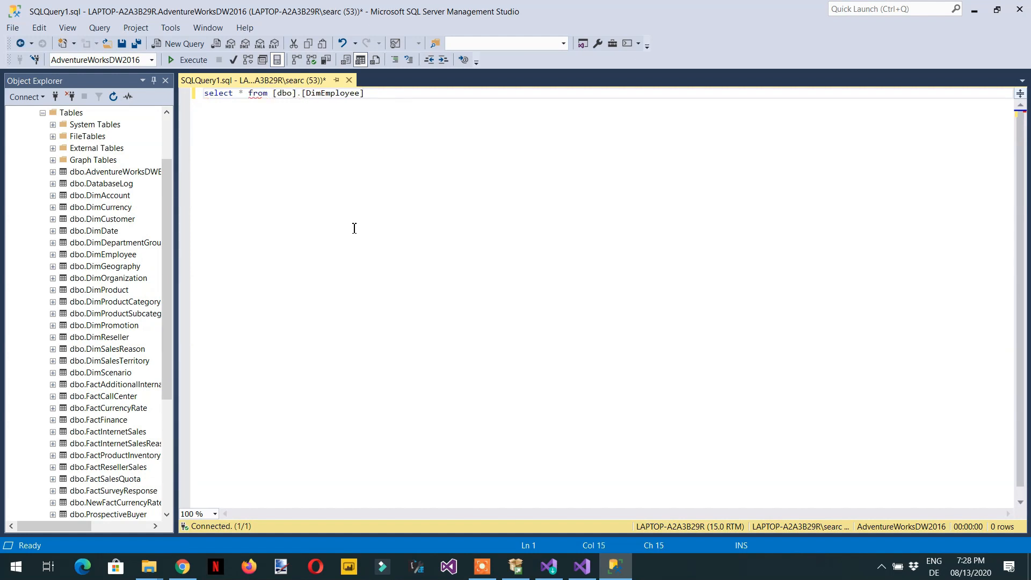
pyautogui.click(188, 60)
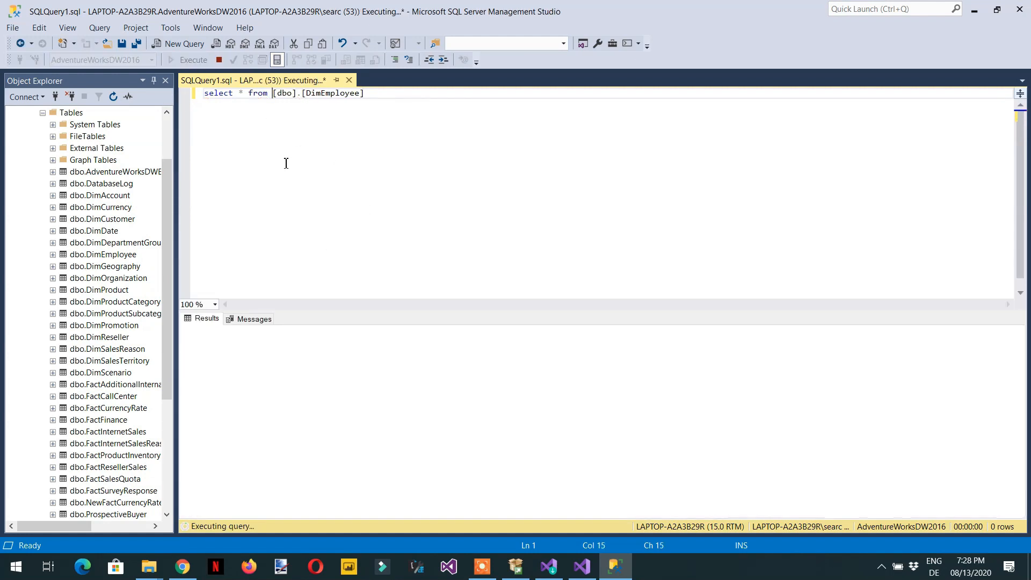
pyautogui.moveTo(422, 511); pyautogui.dragTo(612, 510)
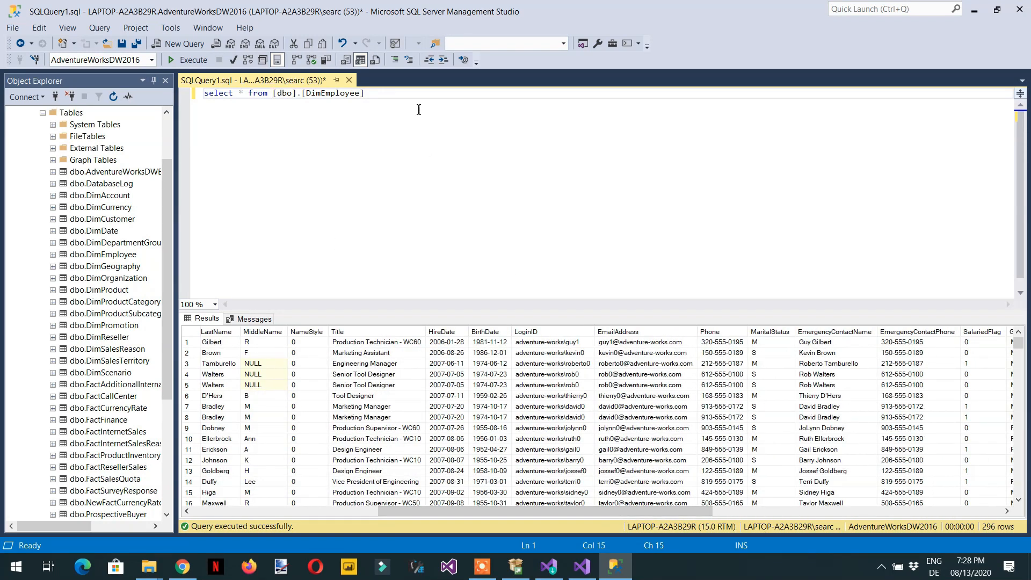
pyautogui.press('Return')
pyautogui.press('Return')
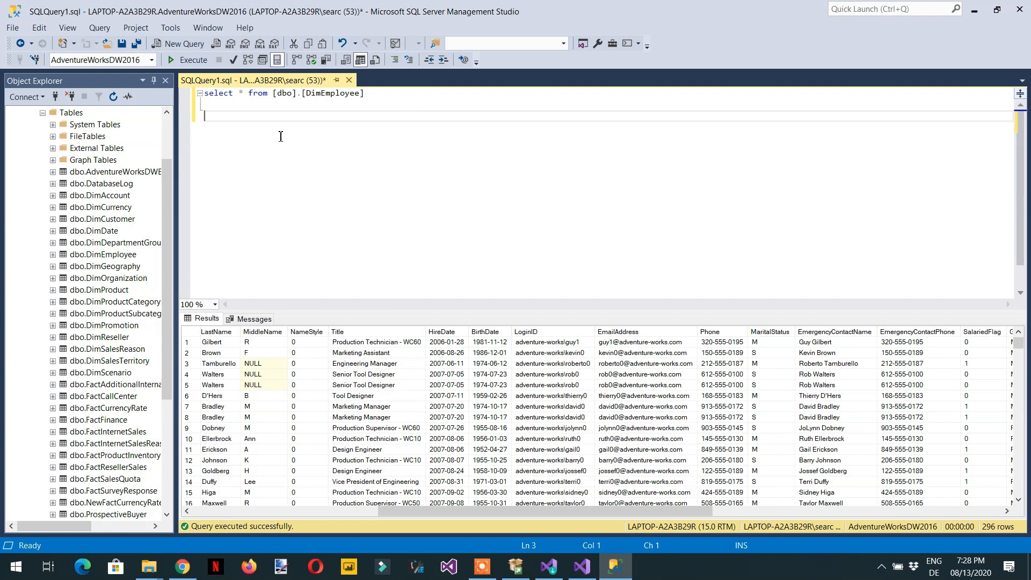
pyautogui.click(588, 572)
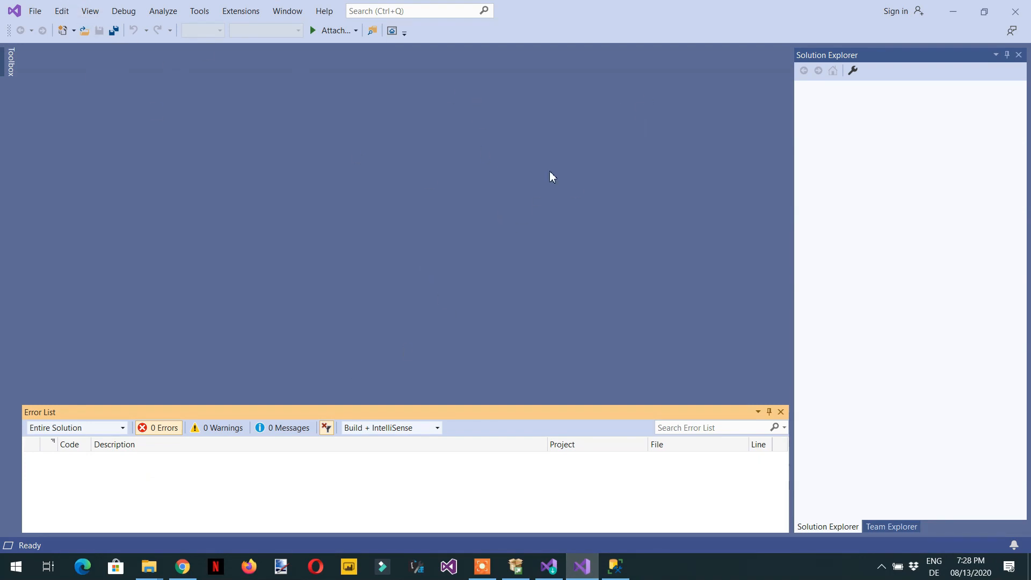
pyautogui.click(953, 11)
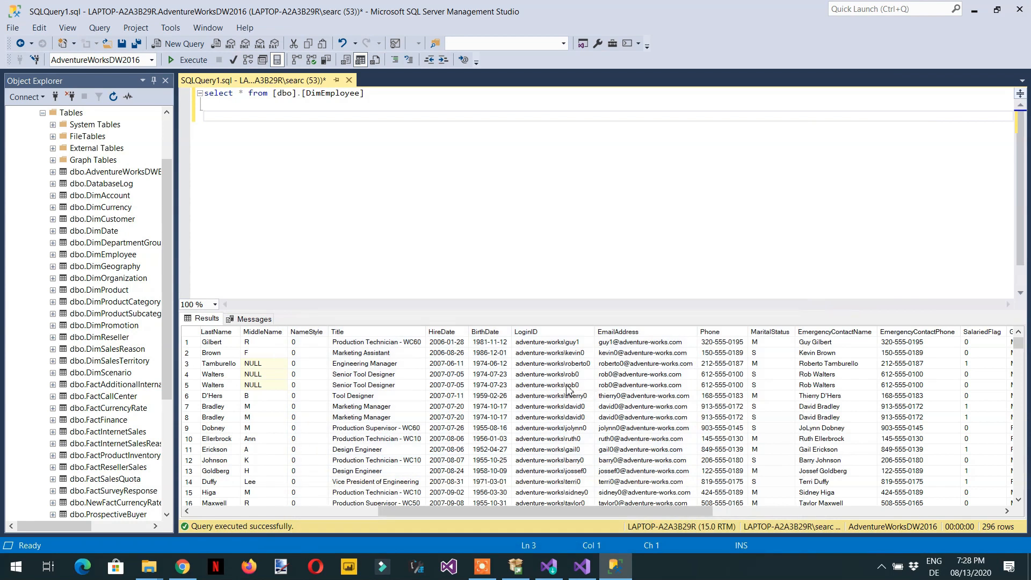